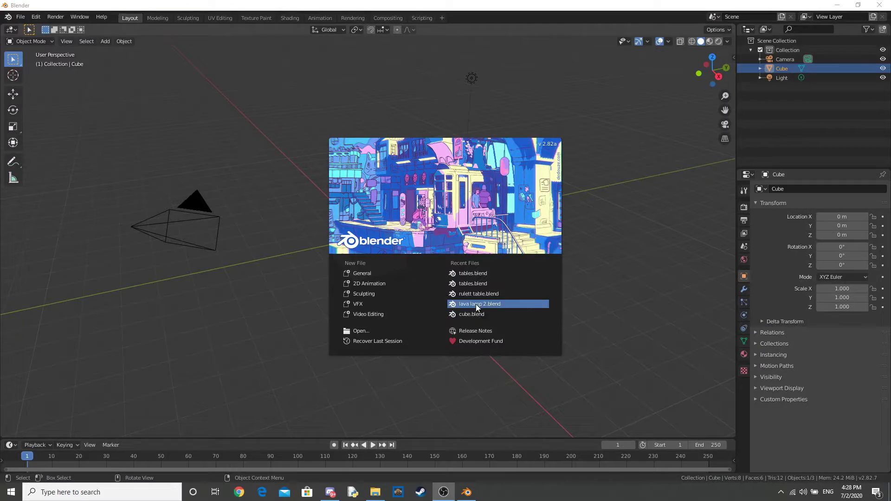
Start a General file and delete the default camera, cube and light
click(368, 277)
key(a)
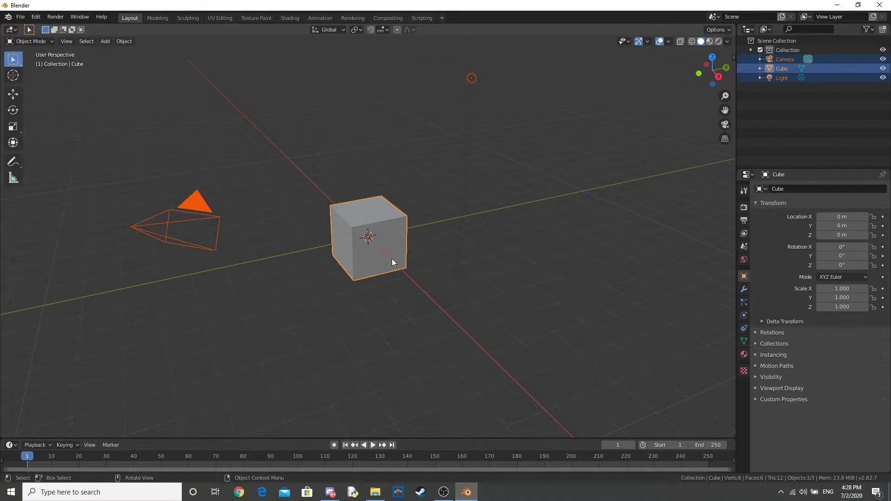
key(x)
click(392, 258)
middle_drag(393, 254, 485, 257)
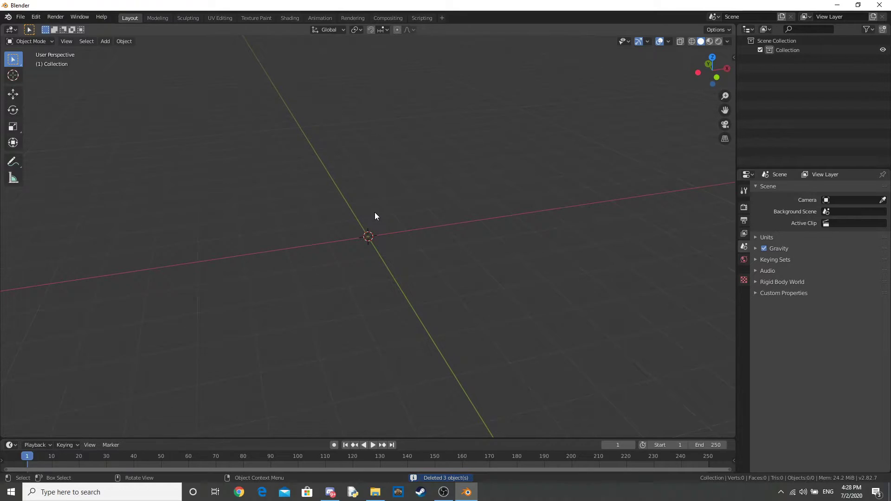
Add a mesh plane and stretch it to 1.425 along Y
key(shift+a)
mouse_move(374, 211)
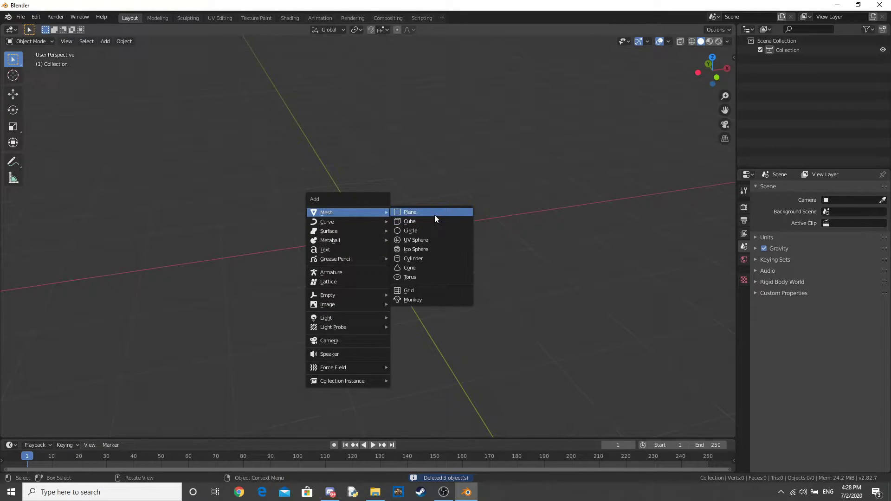
click(434, 214)
middle_drag(466, 193, 449, 240)
key(s)
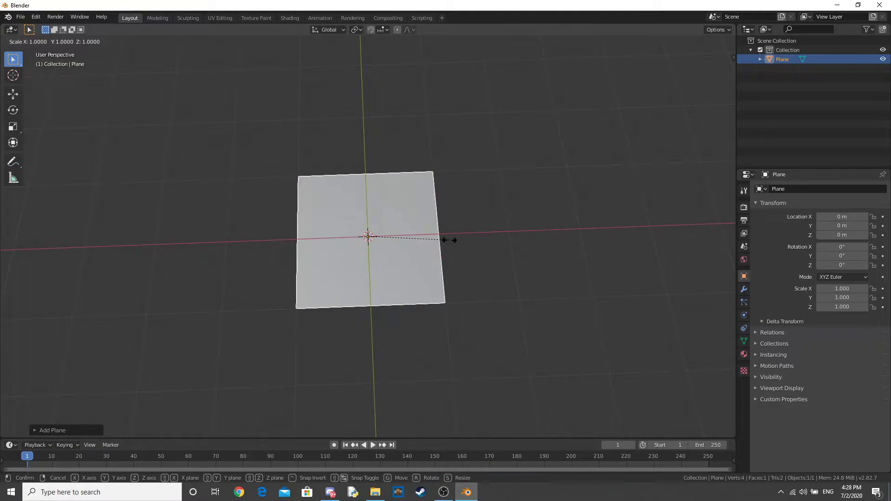
key(y)
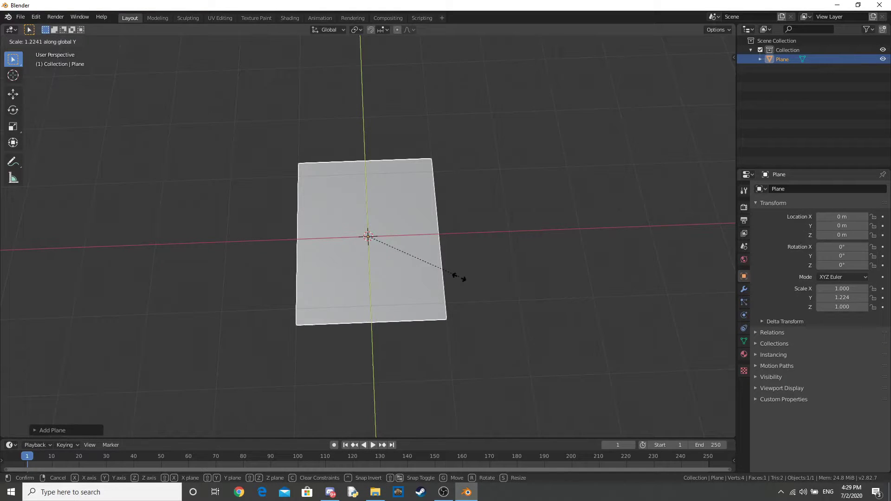
click(464, 301)
Move the plane to Y −0.42838 m and shrink it to card size, 0.146 × 0.207
key(g)
key(y)
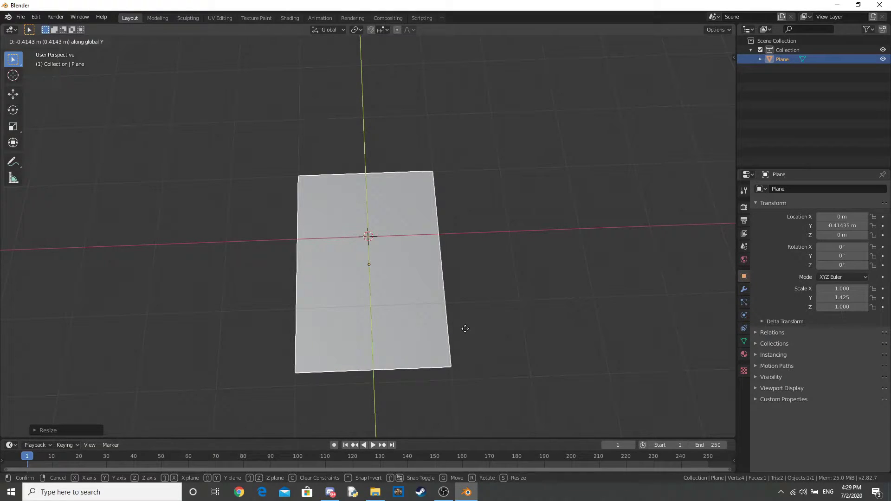
click(466, 333)
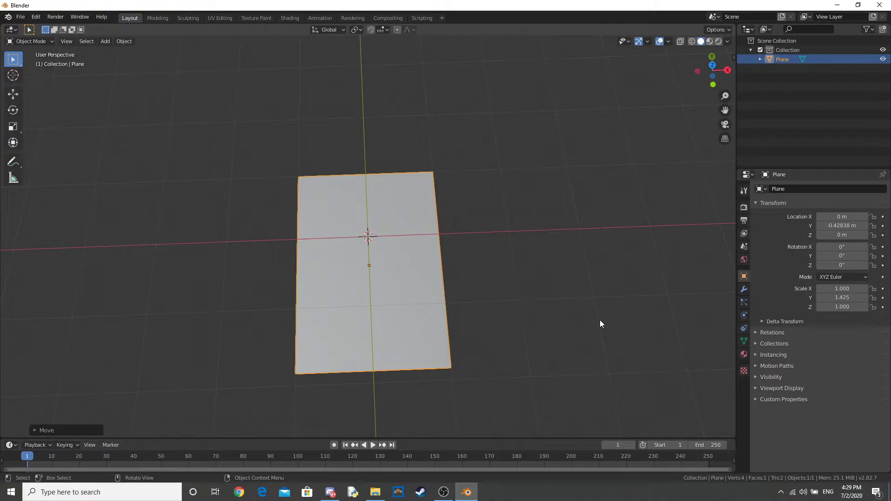
key(s)
click(401, 275)
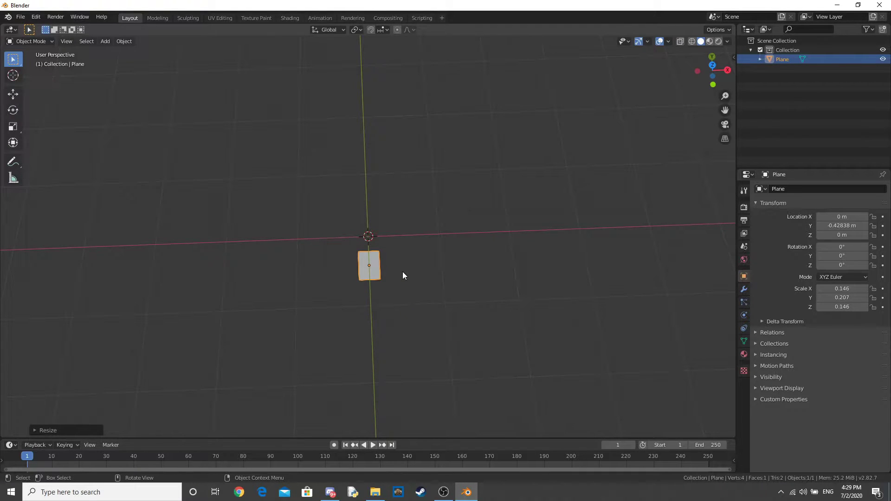
key(KP_7)
scroll(402, 275, up, 6)
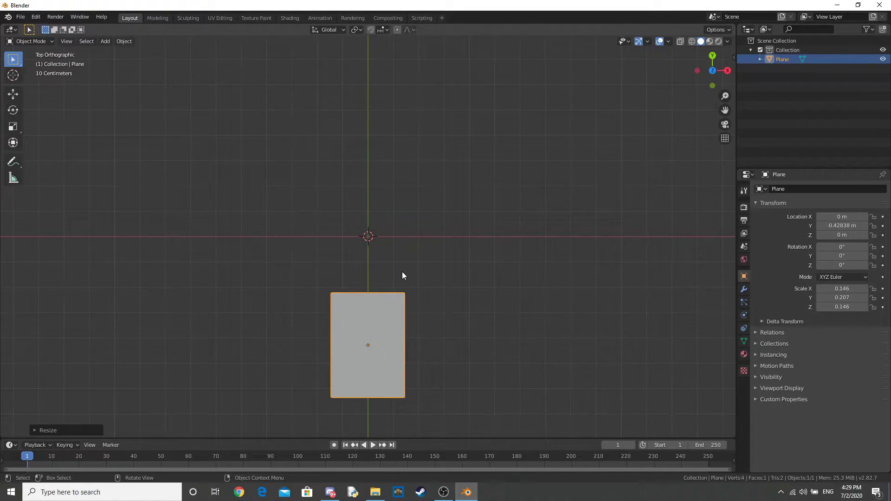
key(KP_Decimal)
middle_drag(414, 275, 296, 260)
In Edit Mode, give the plane's corners a vertex-only bevel of 12 segments at 0.168 m offset
key(Tab)
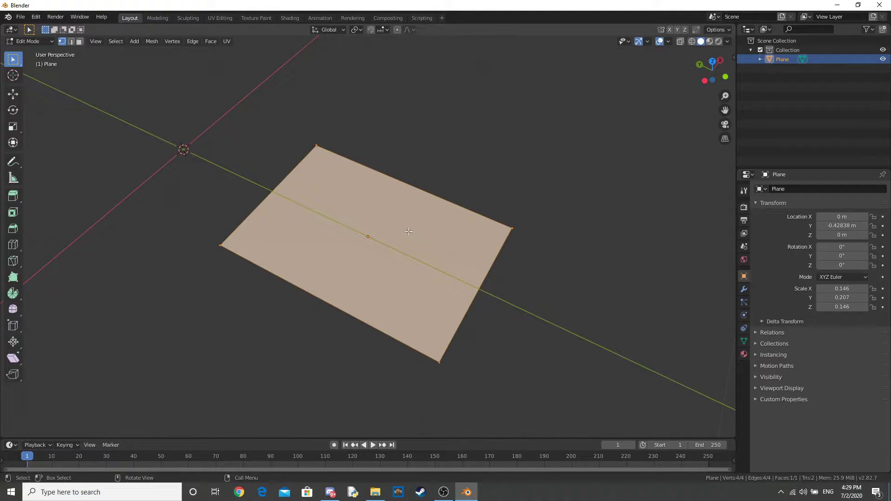
key(ctrl+b)
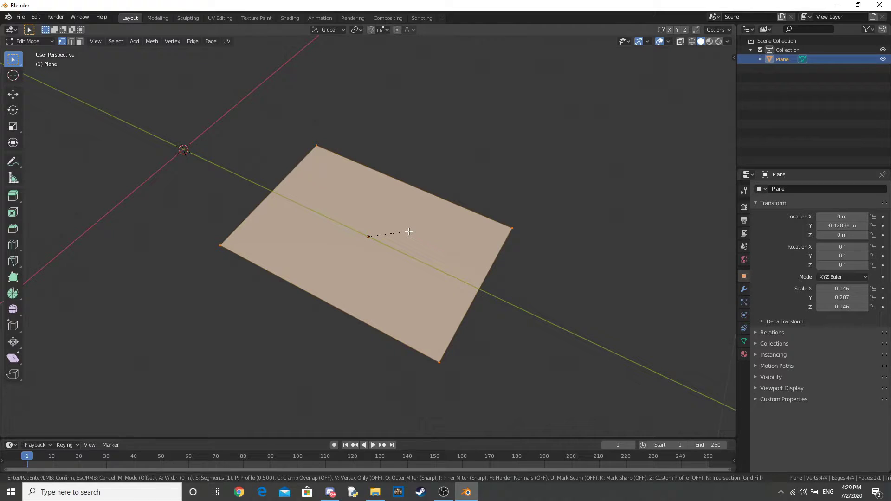
click(408, 232)
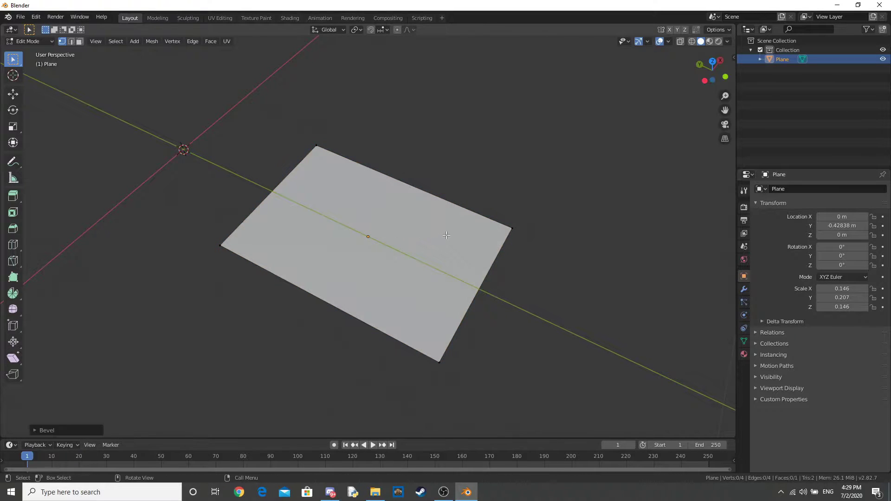
click(54, 430)
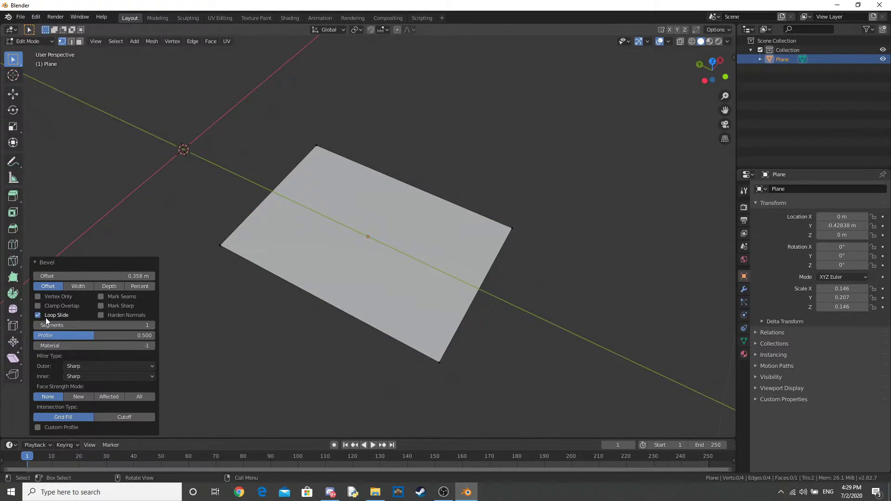
click(38, 297)
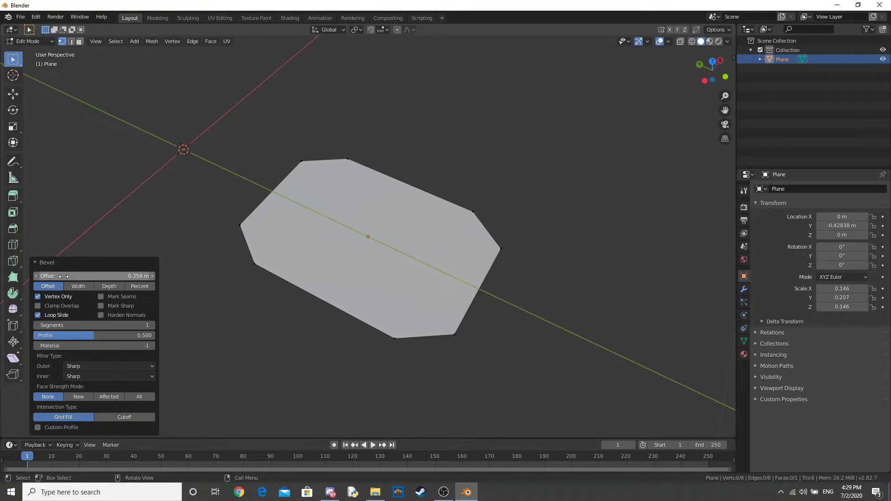
drag(77, 322, 121, 322)
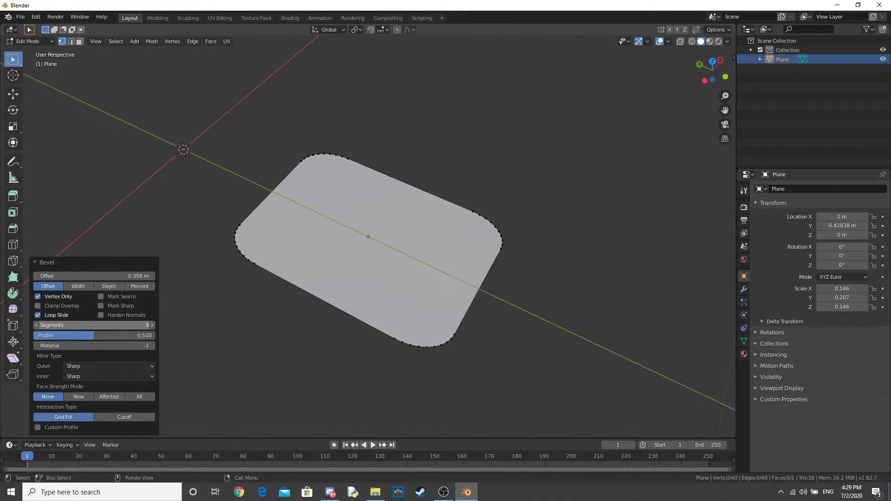
mouse_move(92, 277)
mouse_down()
mouse_move(69, 276)
mouse_move(140, 276)
mouse_move(72, 276)
mouse_move(86, 276)
mouse_up()
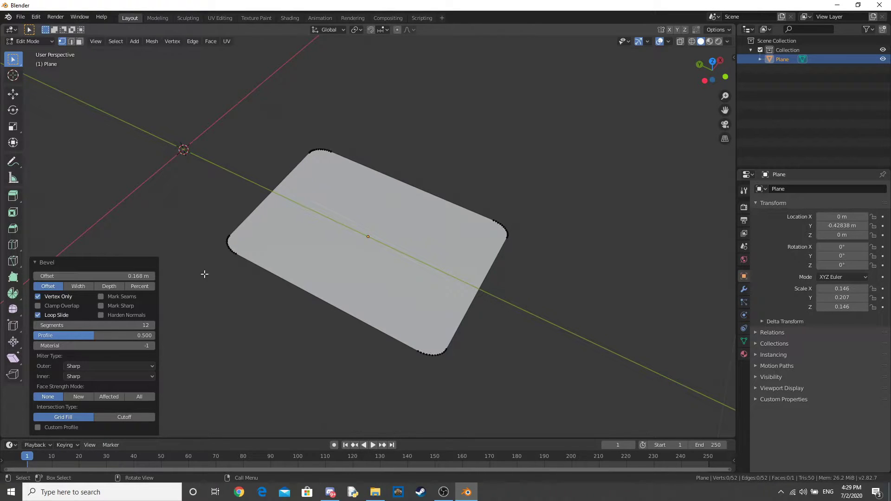
Select the card's face and extrude it about 0.0008 m, then return to Object Mode
middle_drag(202, 274, 459, 260)
key(Tab)
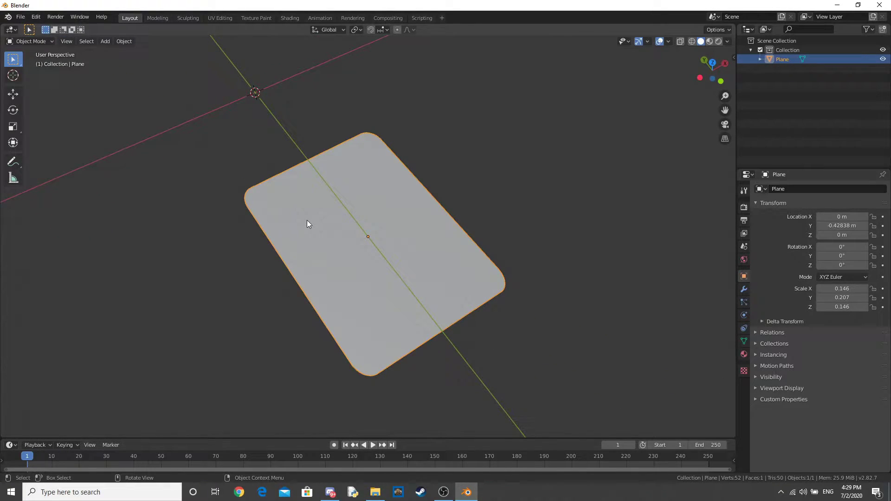
key(Tab)
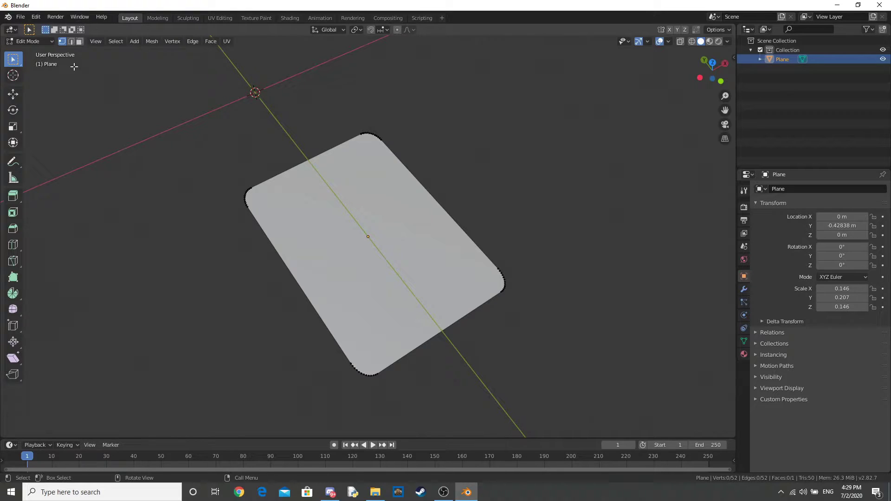
click(79, 41)
key(a)
middle_drag(136, 96, 445, 173)
key(e)
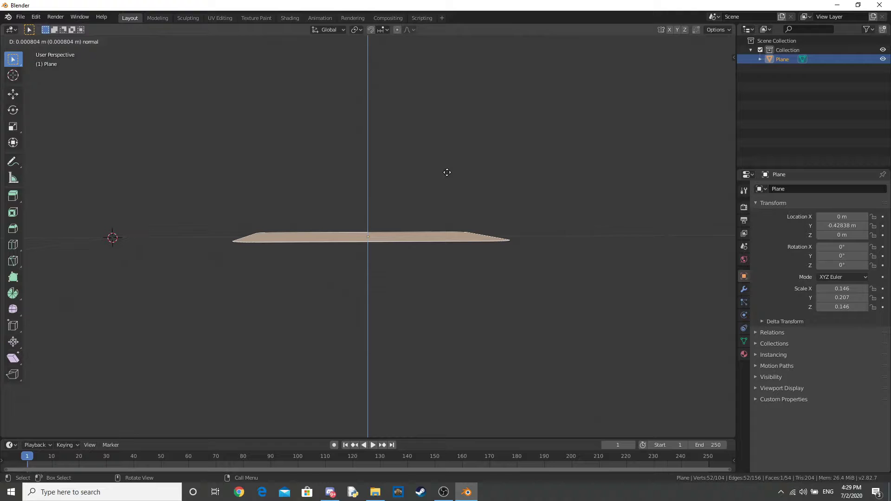
click(446, 172)
key(Tab)
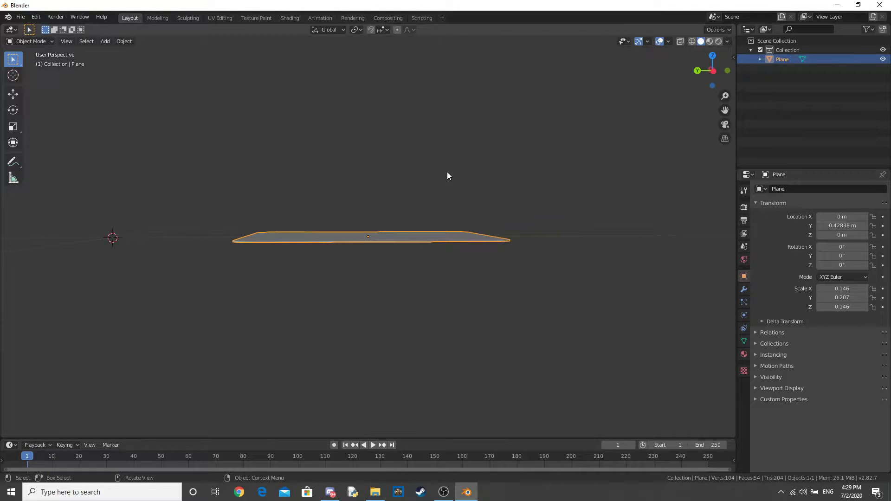
mouse_move(447, 175)
middle_down()
mouse_move(491, 237)
mouse_move(436, 274)
mouse_move(457, 175)
mouse_move(425, 328)
mouse_move(416, 244)
mouse_move(346, 267)
mouse_move(392, 225)
mouse_move(403, 183)
mouse_move(298, 275)
mouse_move(421, 248)
mouse_move(439, 272)
middle_up()
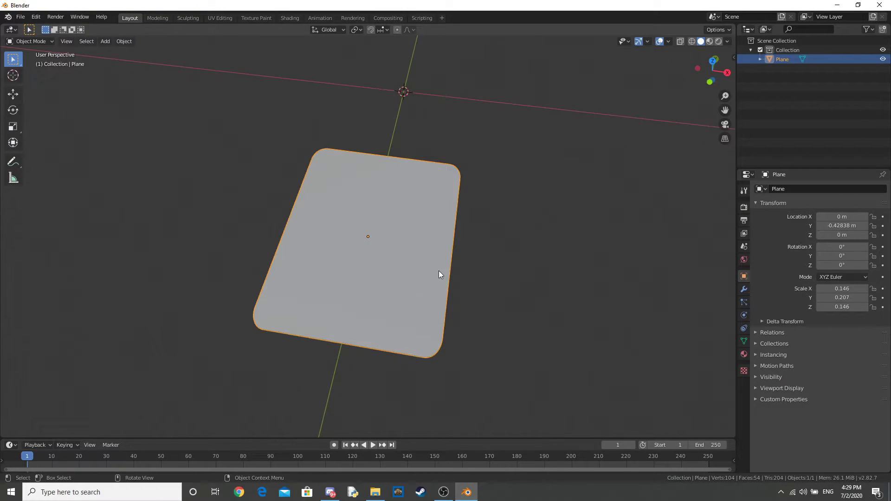
key(ctrl+Tab)
key(ctrl+Tab)
middle_drag(367, 164, 377, 185)
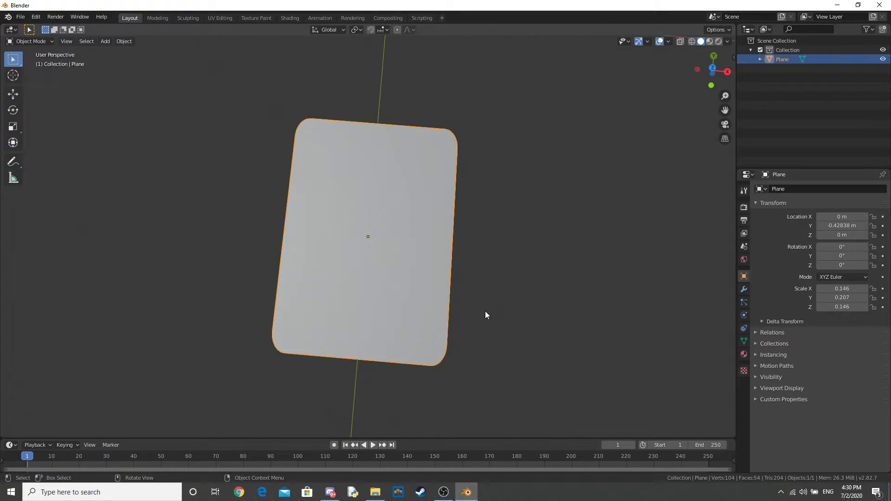
In Edit Mode, project the card's UVs from the top orthographic view
key(KP_7)
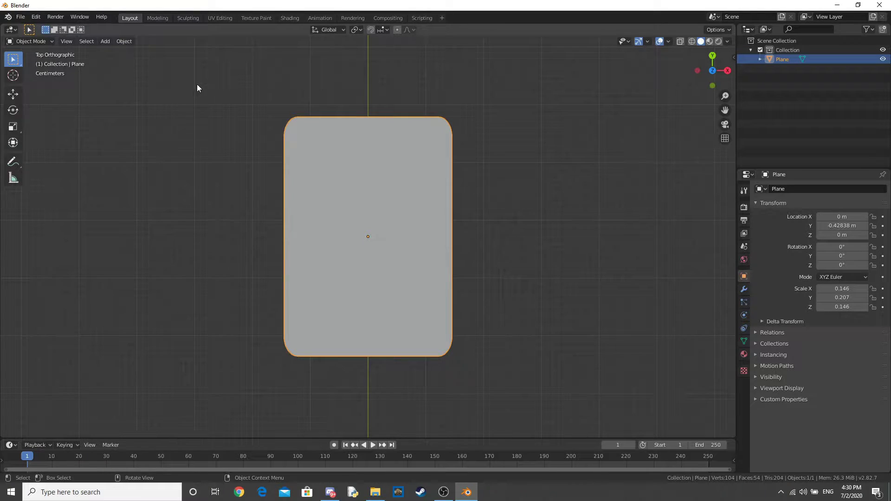
key(Tab)
click(228, 42)
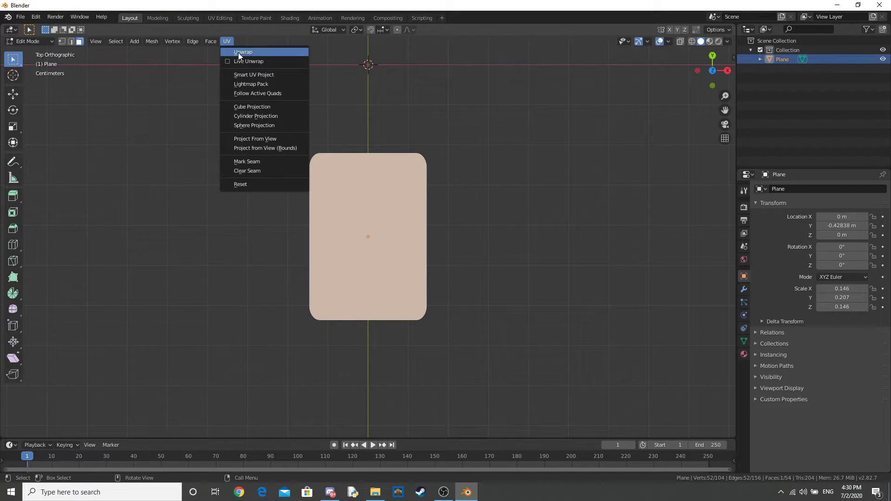
click(297, 140)
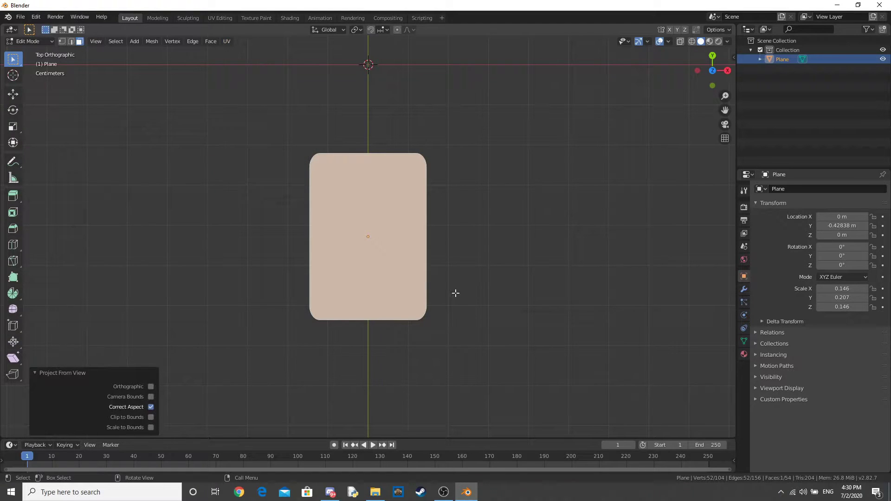
Project the UVs again from Bottom Ortho, deselect everything and return to Object Mode
middle_drag(454, 341, 537, 109)
click(711, 69)
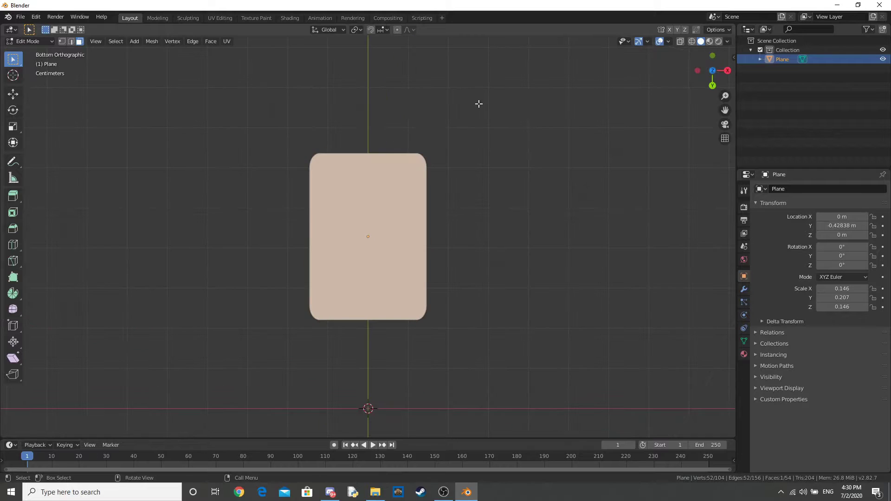
click(230, 45)
click(301, 138)
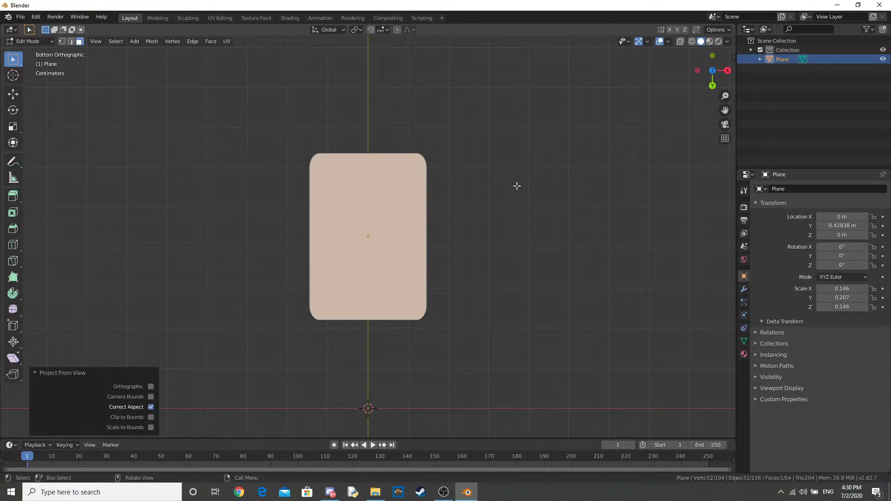
middle_drag(516, 185, 487, 302)
click(489, 296)
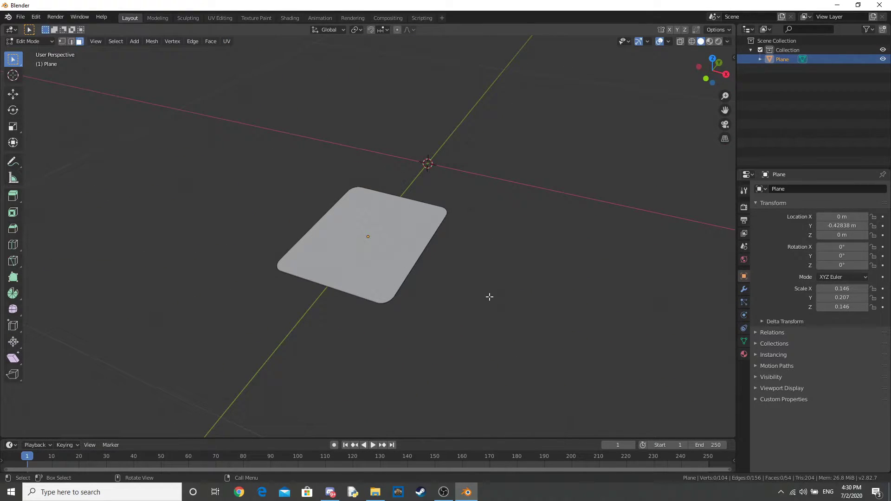
key(Tab)
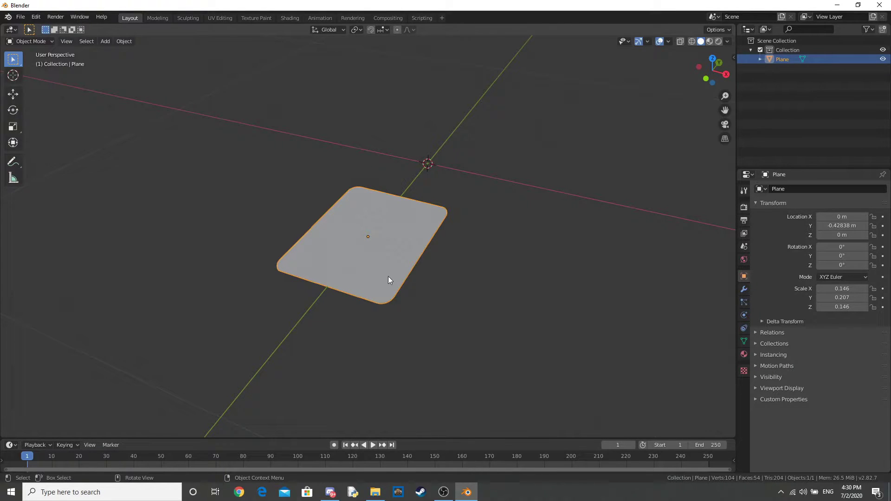
scroll(387, 280, down, 5)
middle_drag(388, 280, 439, 321)
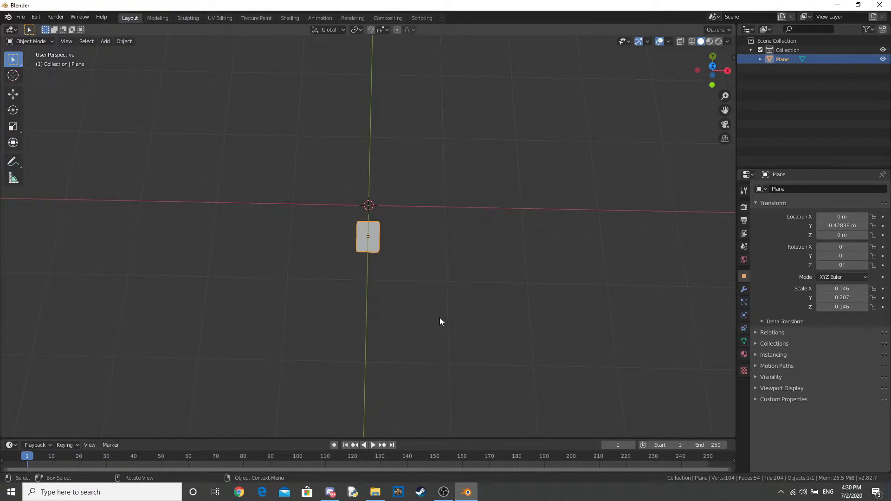
scroll(440, 320, up, 2)
scroll(420, 316, up, 4)
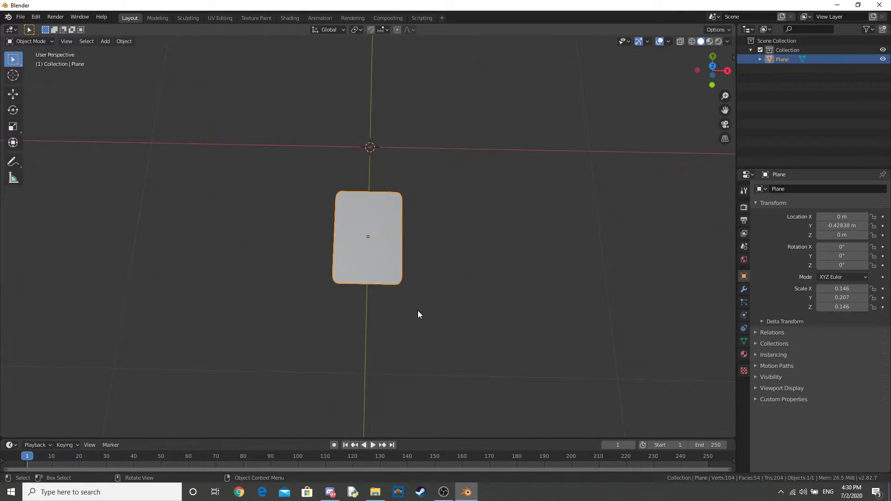
scroll(417, 314, up, 2)
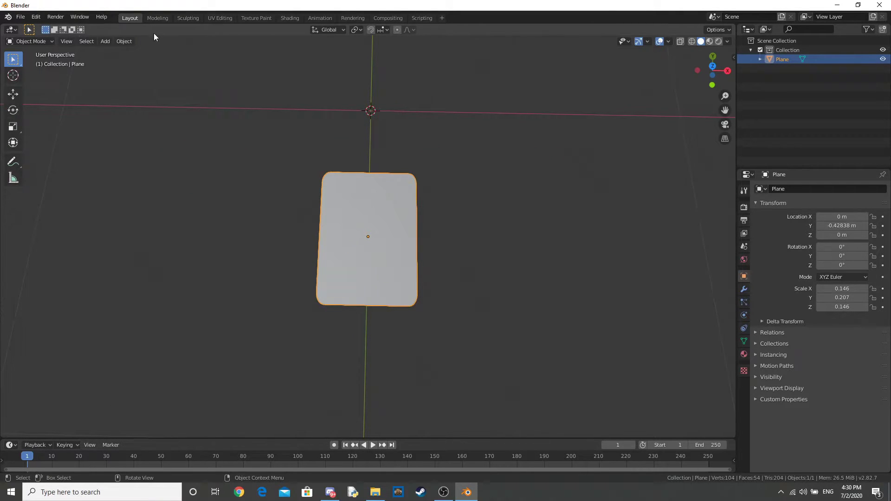
Create a new material for the card plane in the Shading workspace
click(291, 19)
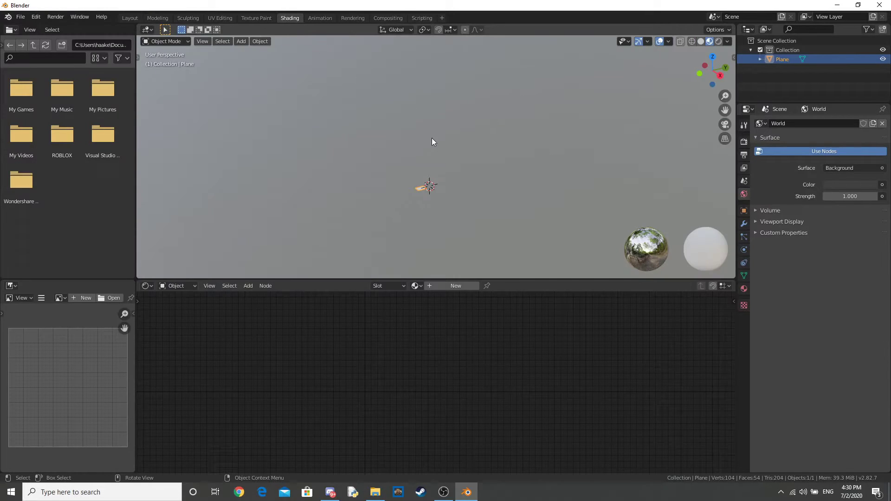
key(KP_Decimal)
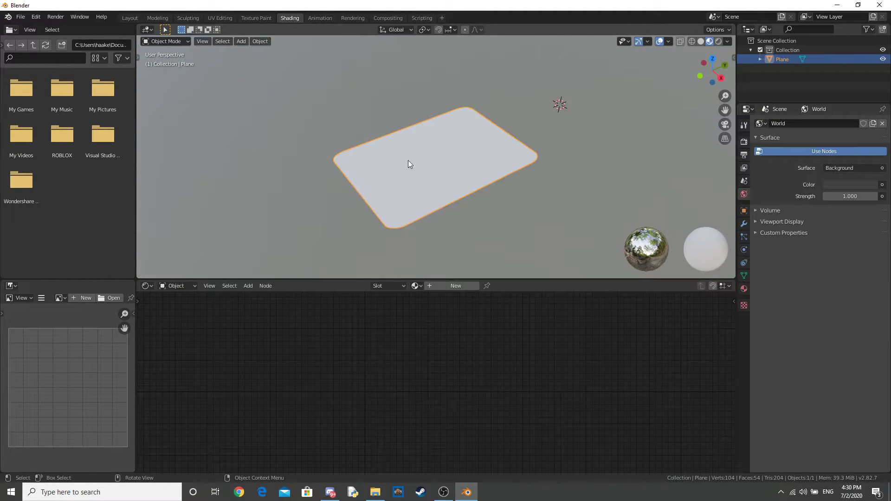
click(460, 285)
Add an Image Texture node wired into Base Color and load Back of card.png
key(shift+a)
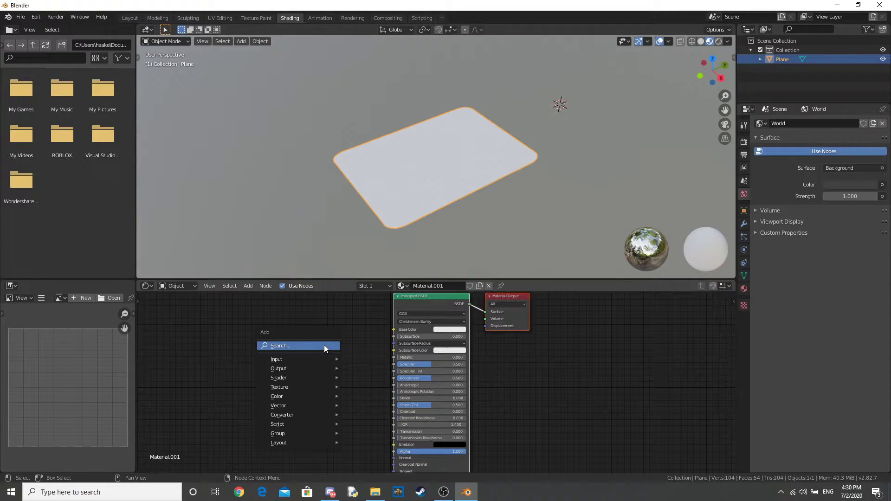
mouse_move(324, 344)
text(image)
key(Return)
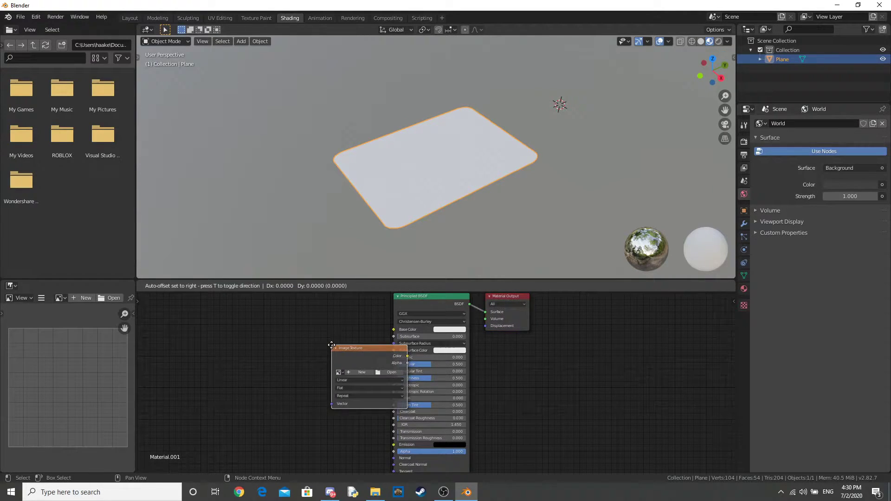
click(357, 312)
drag(362, 324, 396, 333)
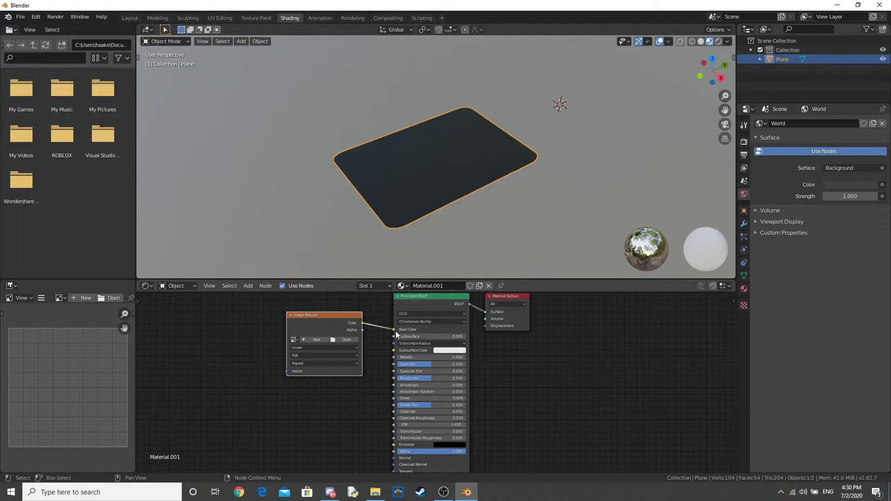
click(338, 340)
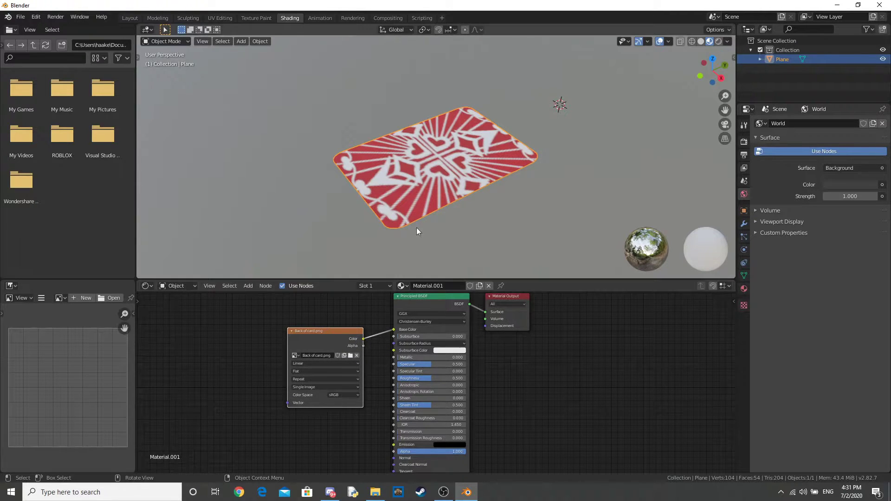
middle_drag(417, 227, 489, 224)
Turn the file browser into a widened Image Editor showing Back of card.png
key(KP_7)
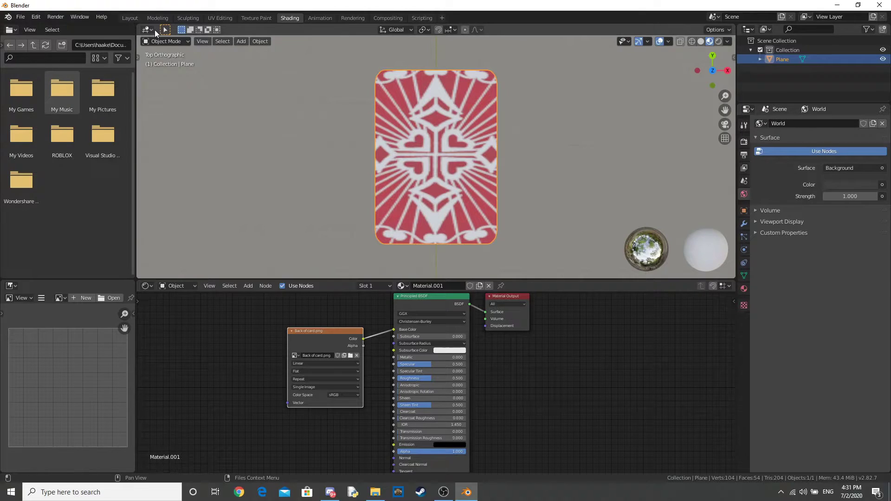
click(4, 44)
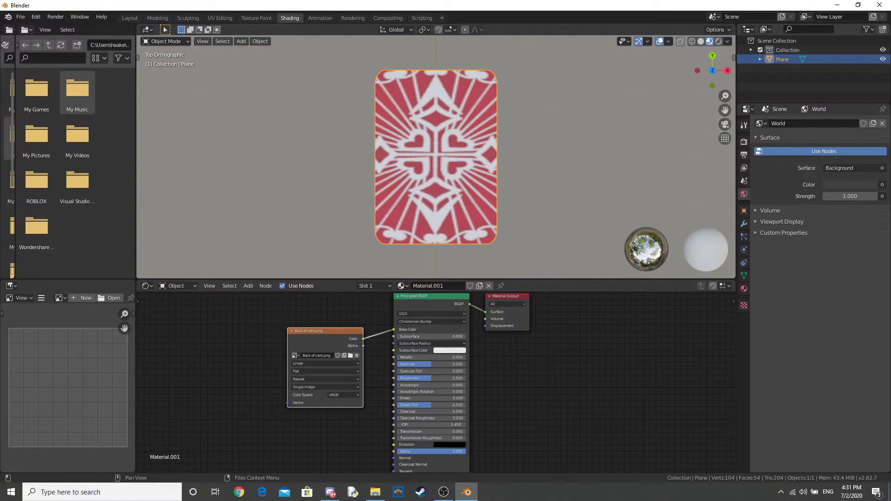
click(29, 32)
click(43, 79)
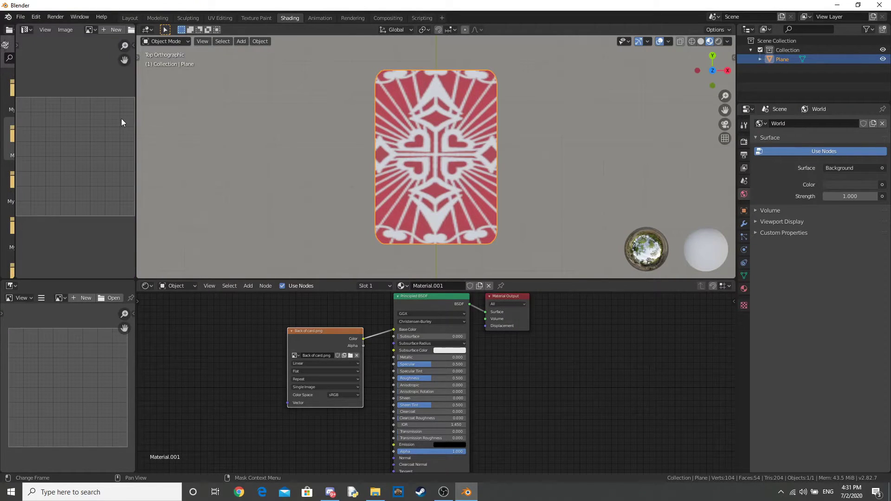
drag(135, 130, 217, 130)
click(89, 30)
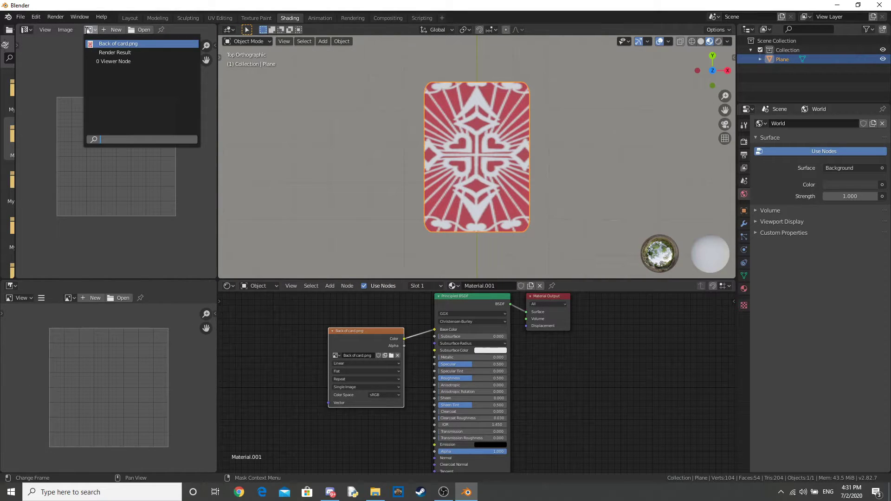
click(103, 43)
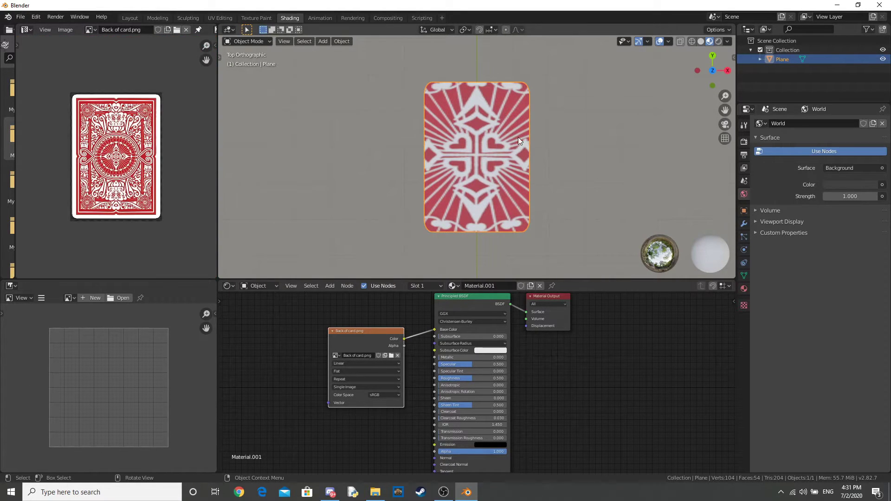
Select the card's top face and scale its UVs to span the whole card-back image
key(Tab)
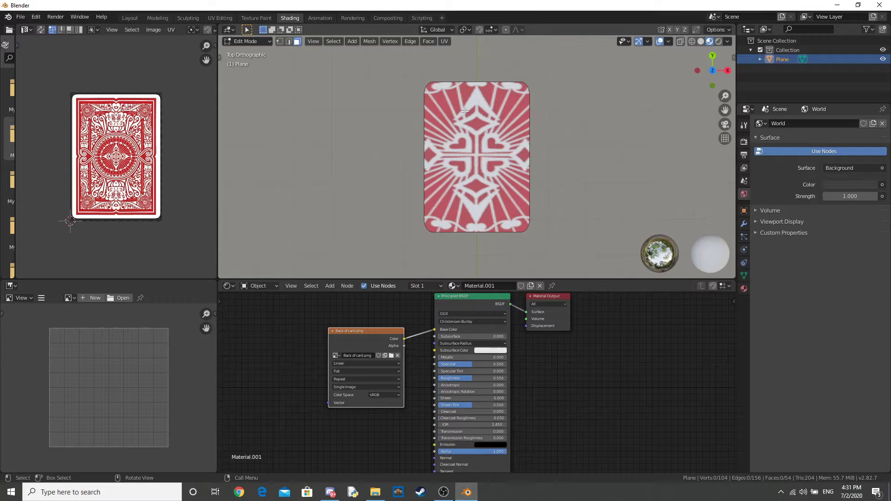
key(a)
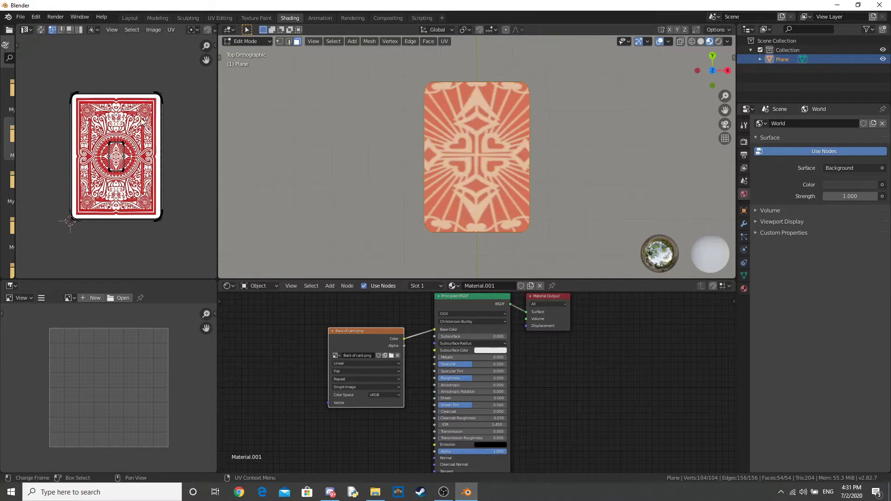
click(493, 134)
key(a)
key(s)
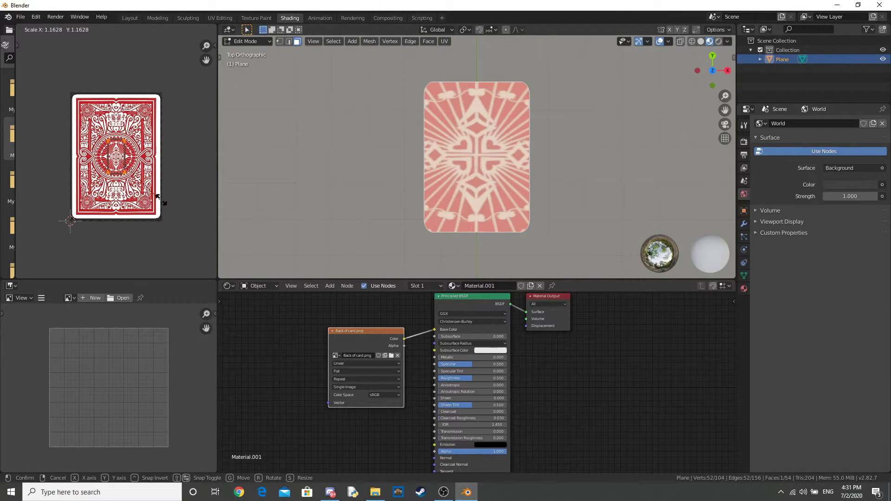
click(138, 182)
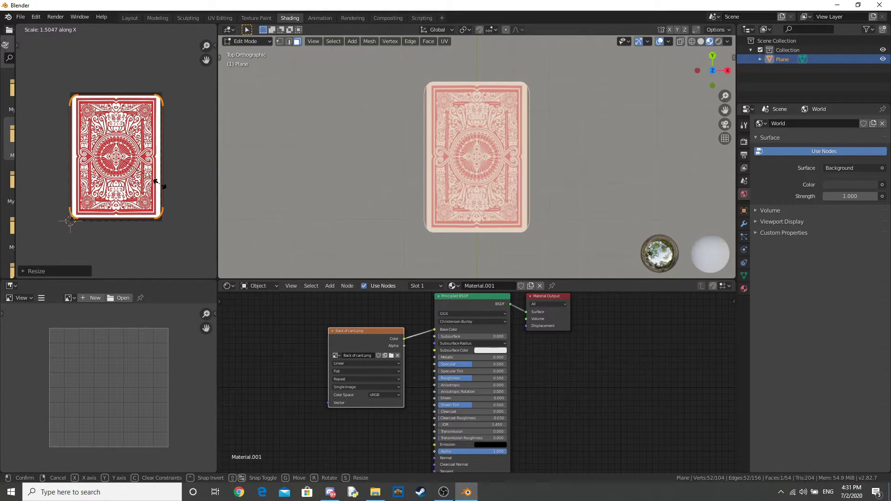
middle_drag(488, 116, 506, 153)
Add a second material slot with new Material.002 and assign it to the selected faces
key(ctrl+z)
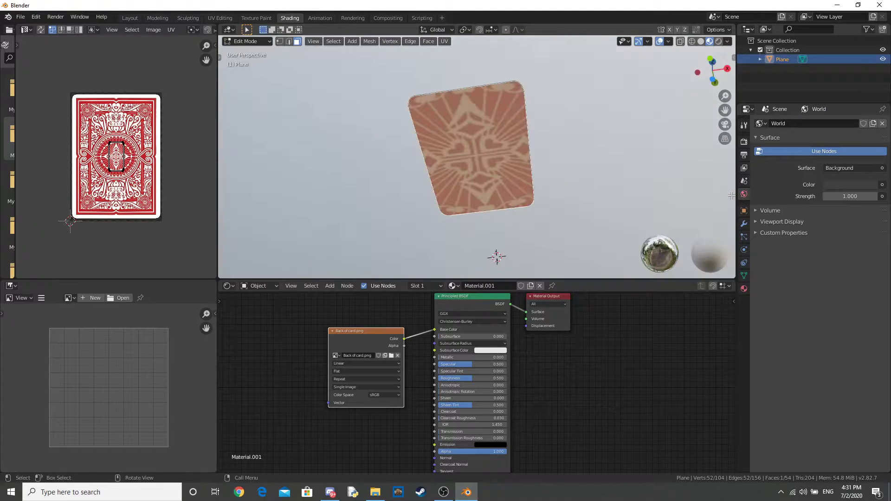
click(744, 291)
click(882, 123)
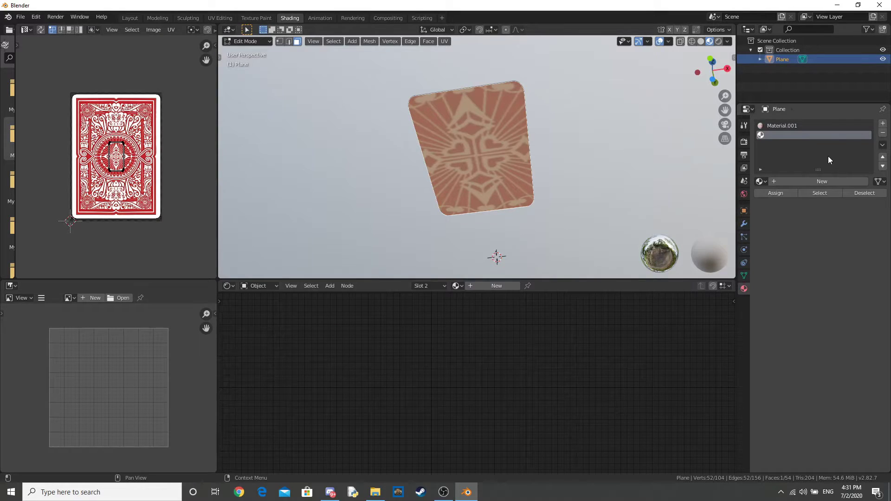
click(814, 180)
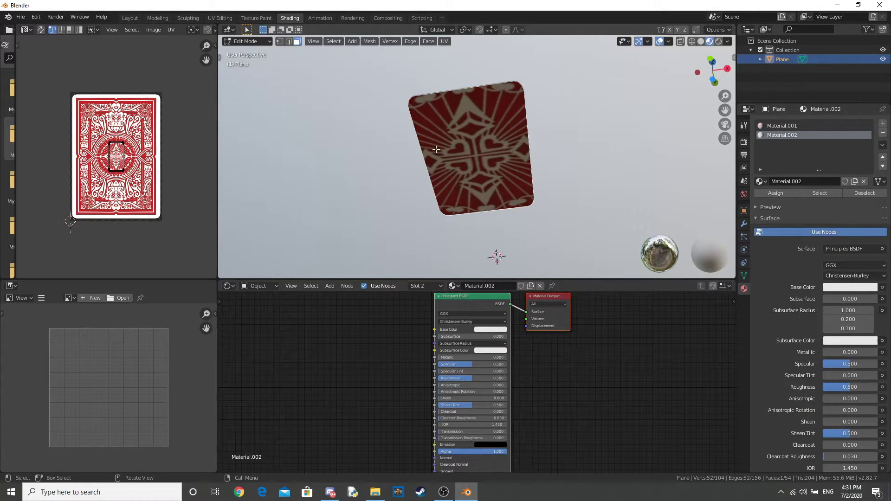
click(782, 135)
click(771, 193)
middle_drag(540, 265, 548, 185)
Add an Image Texture node for better cards.jpg feeding Material.002's Base Color
key(shift+a)
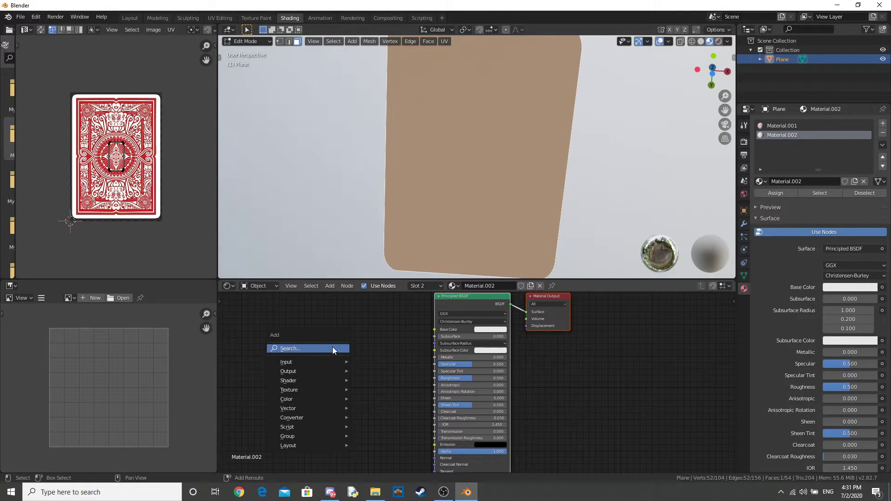
click(324, 348)
text(ima)
key(Return)
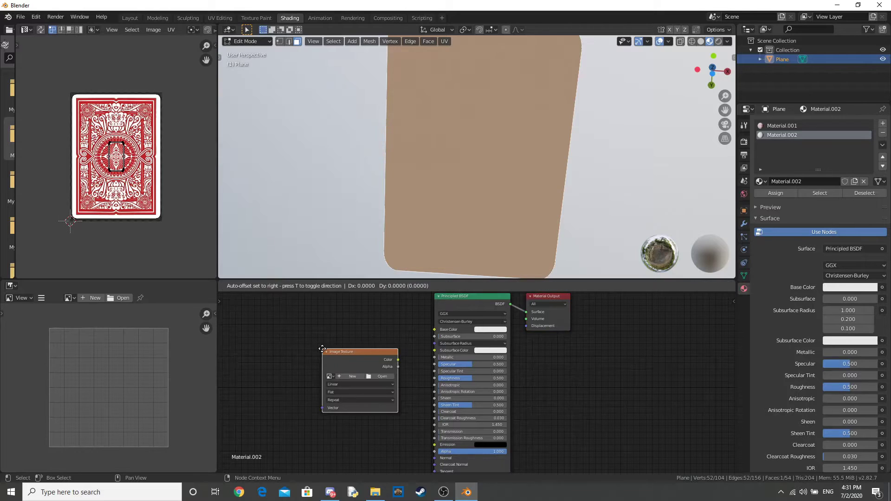
click(341, 333)
drag(412, 336, 435, 328)
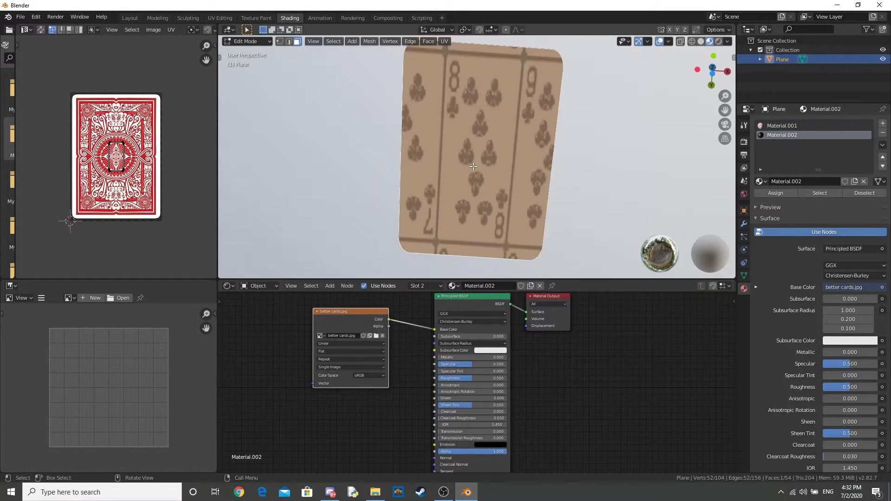
Widen the UV editor and display the better cards.jpg card sheet
scroll(156, 119, down, 3)
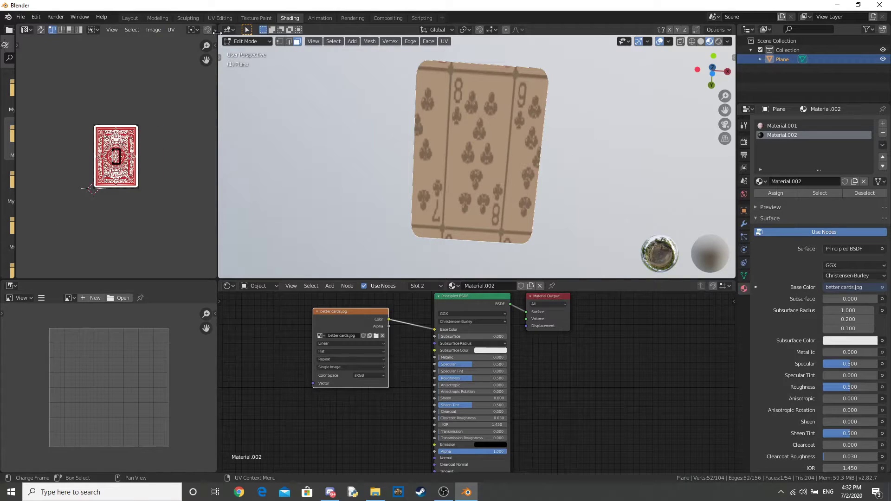
drag(215, 95, 301, 93)
click(262, 29)
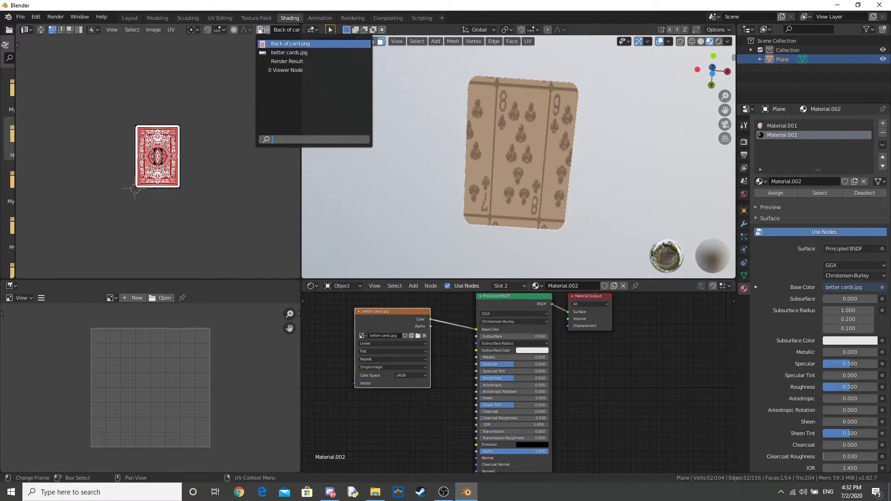
click(275, 53)
scroll(226, 195, up, 4)
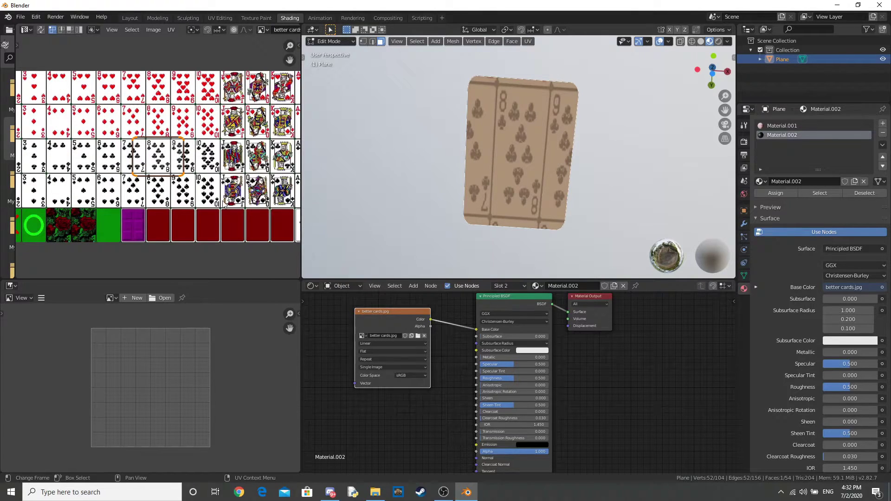
scroll(226, 195, up, 1)
Resize and shift the UV island along X and Y to match one card on the sheet
key(s)
key(x)
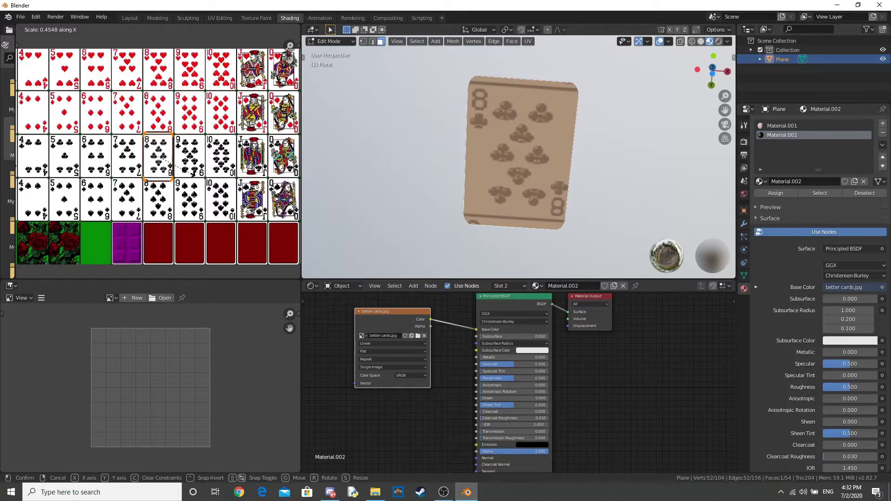
key(Return)
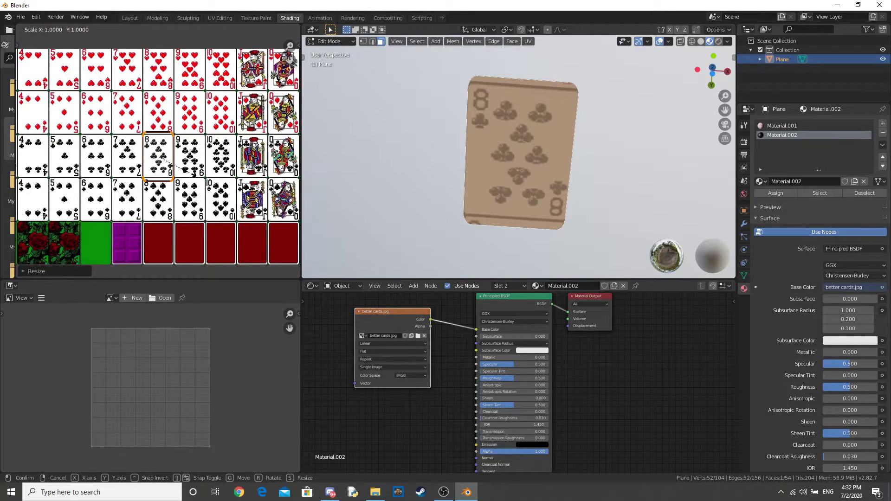
key(x)
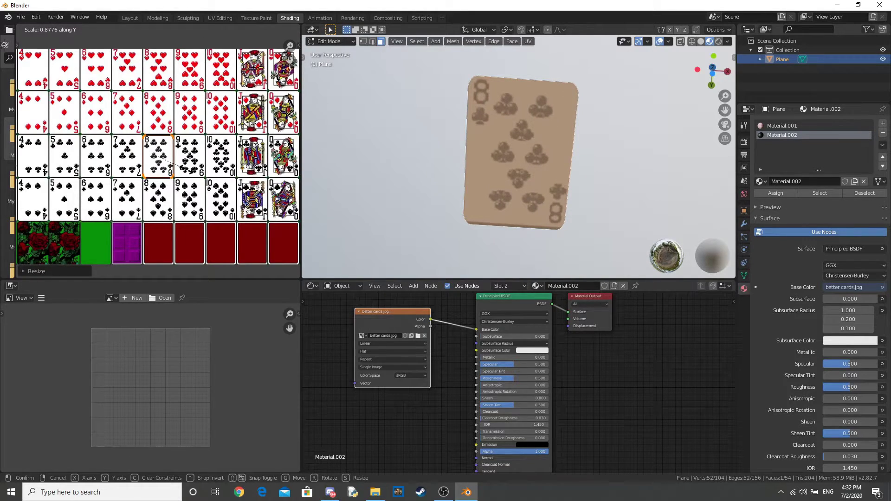
key(y)
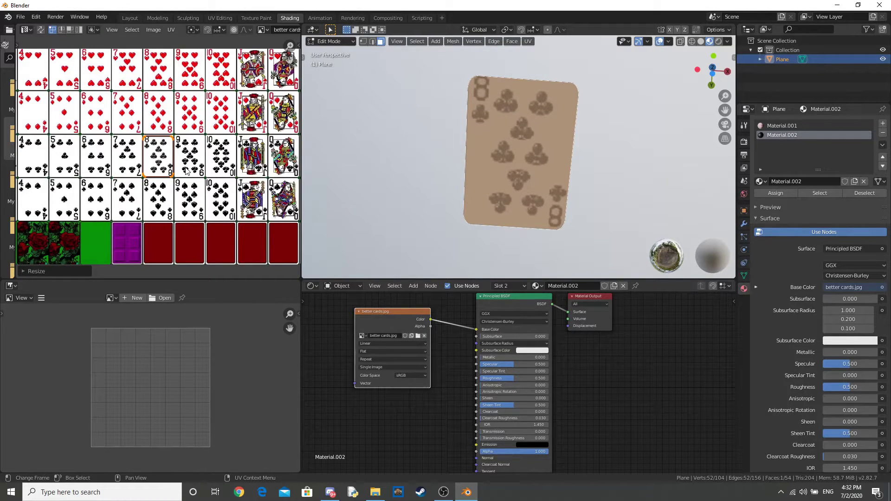
key(g)
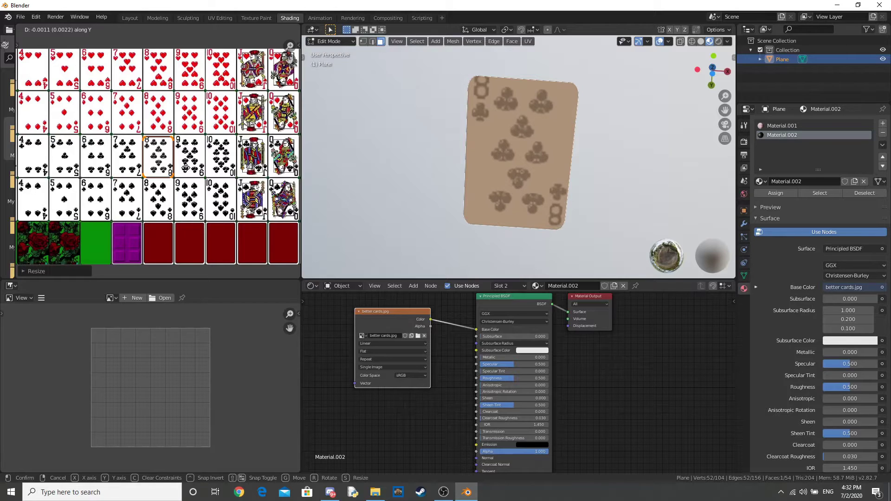
click(185, 166)
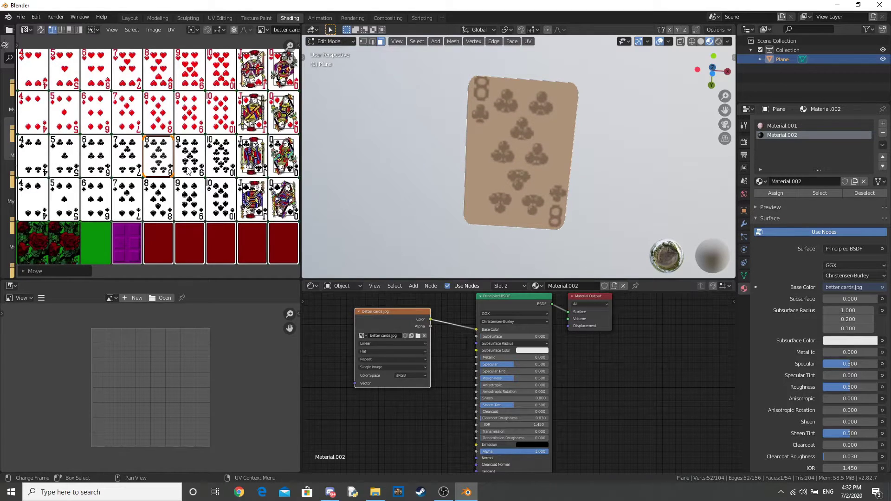
scroll(185, 166, up, 3)
key(s)
key(y)
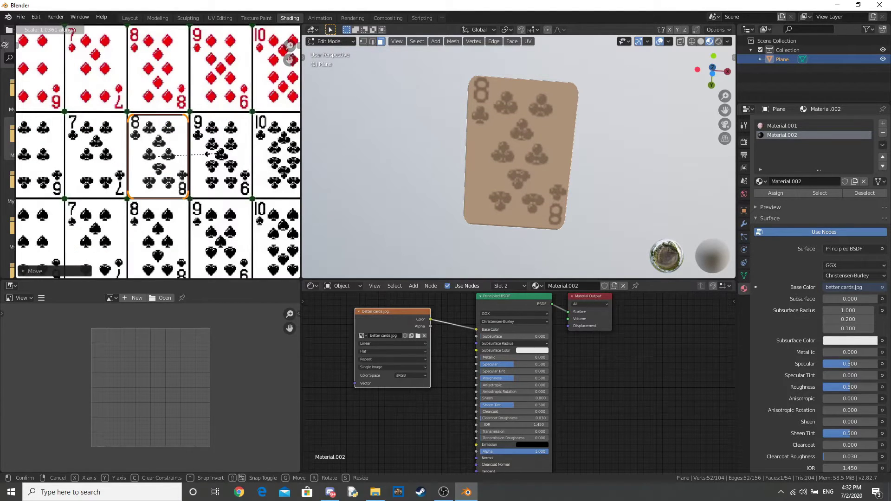
click(211, 153)
key(y)
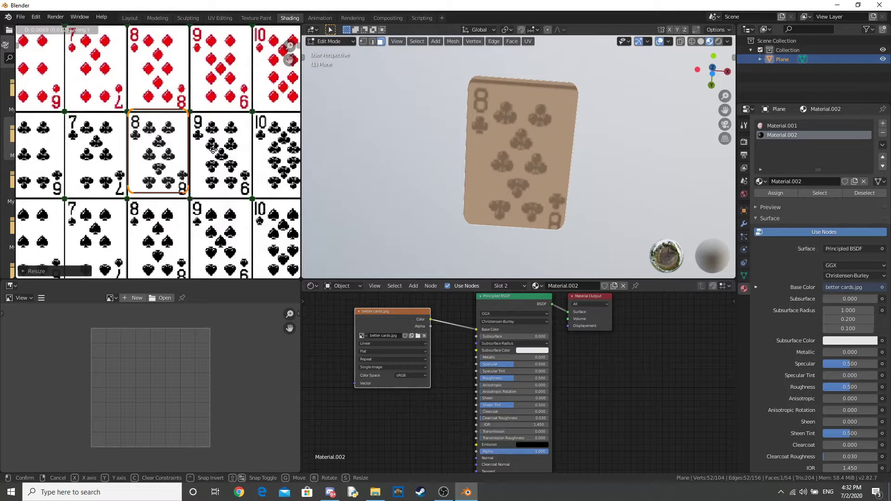
click(212, 150)
Slide the UV island across to the Ace of Clubs, then down toward the Ace of Spades
scroll(56, 212, down, 5)
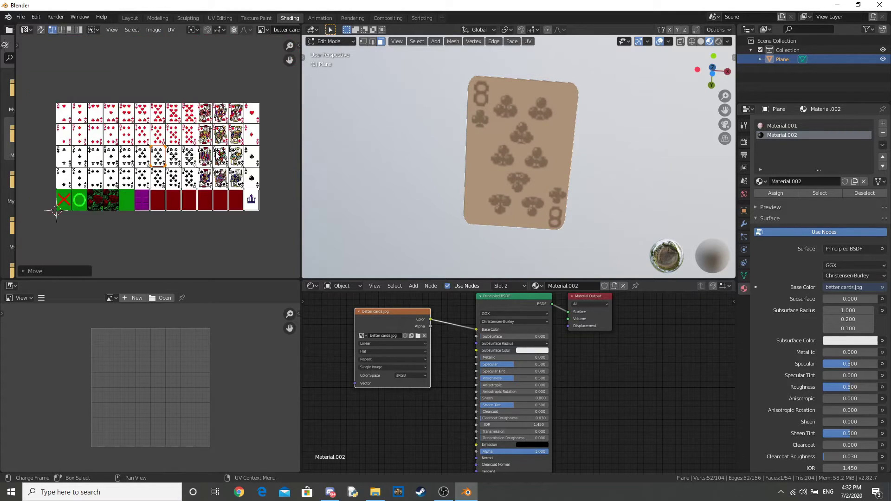
scroll(57, 212, down, 1)
scroll(56, 212, up, 2)
middle_drag(56, 212, 3, 208)
key(g)
key(x)
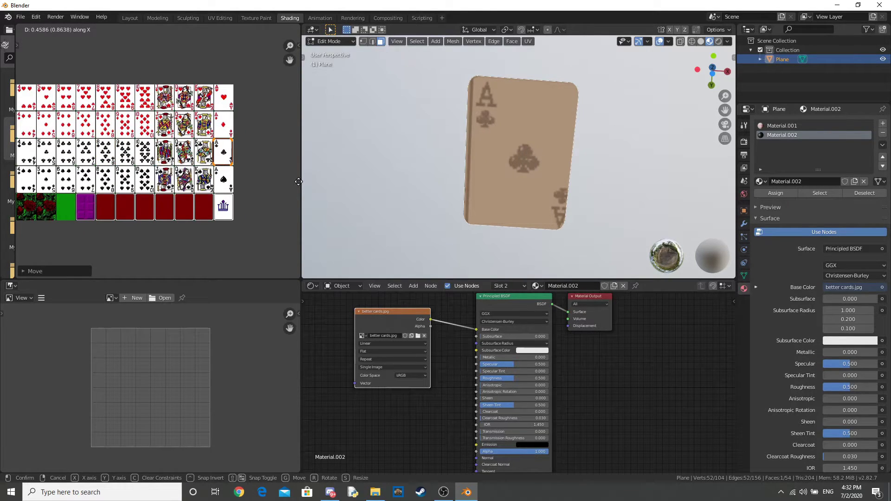
click(299, 180)
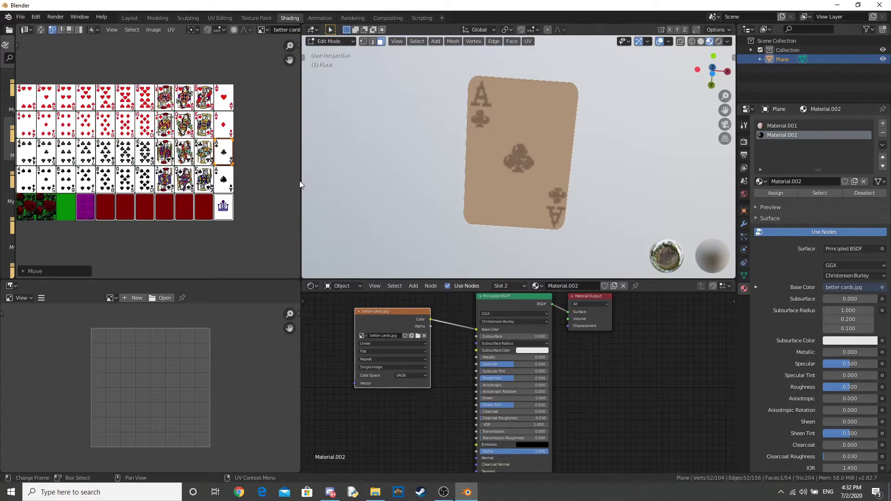
key(g)
key(y)
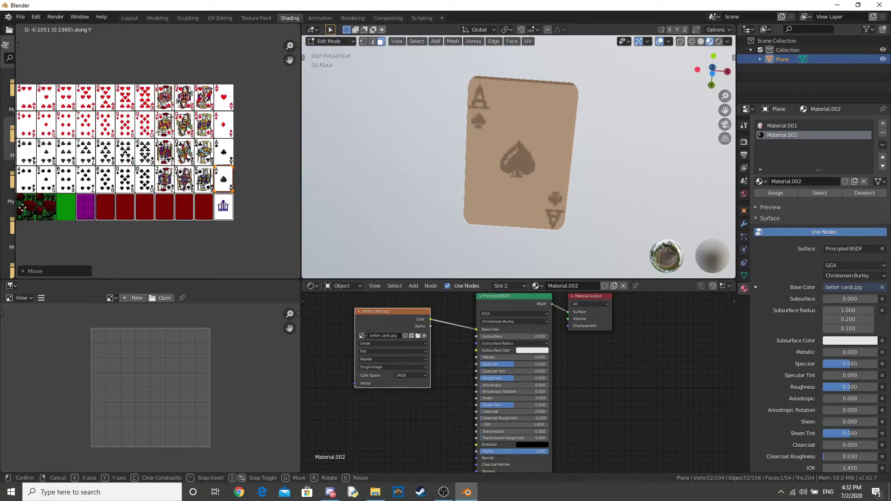
Confirm the UVs over the Ace of Spades and set the face material's Roughness to 1.000
click(22, 208)
key(Tab)
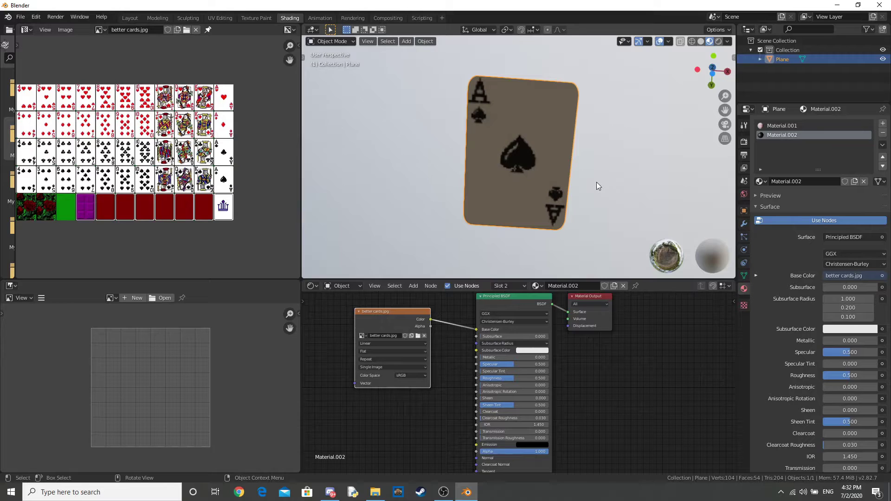
middle_drag(596, 182, 614, 151)
drag(542, 377, 571, 377)
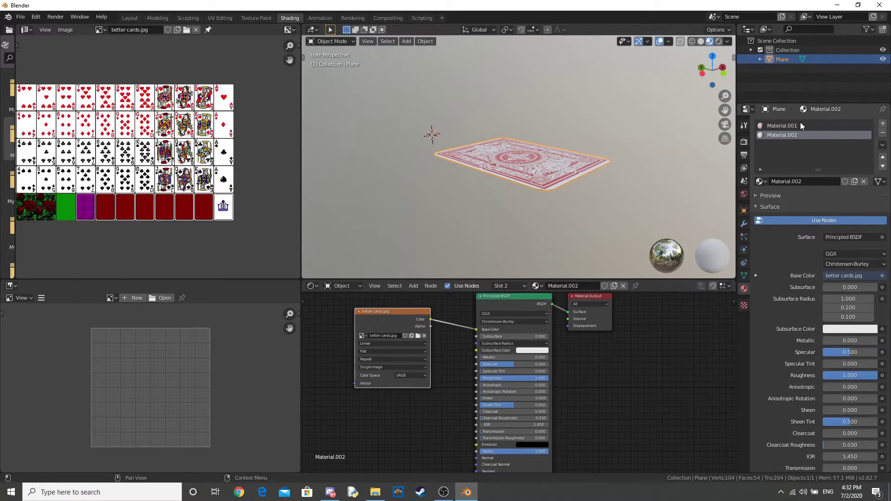
Set the card-back material Material.001's Roughness to 1.000 as well
click(799, 124)
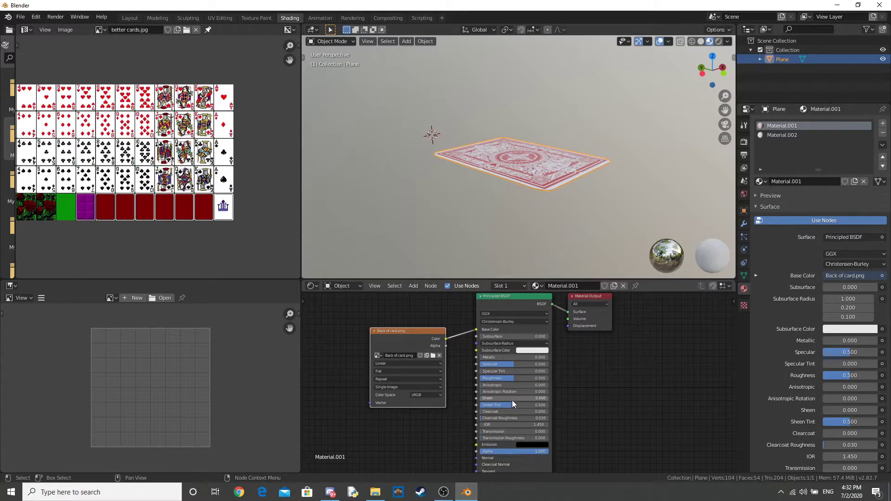
drag(512, 374, 552, 383)
middle_drag(538, 260, 544, 160)
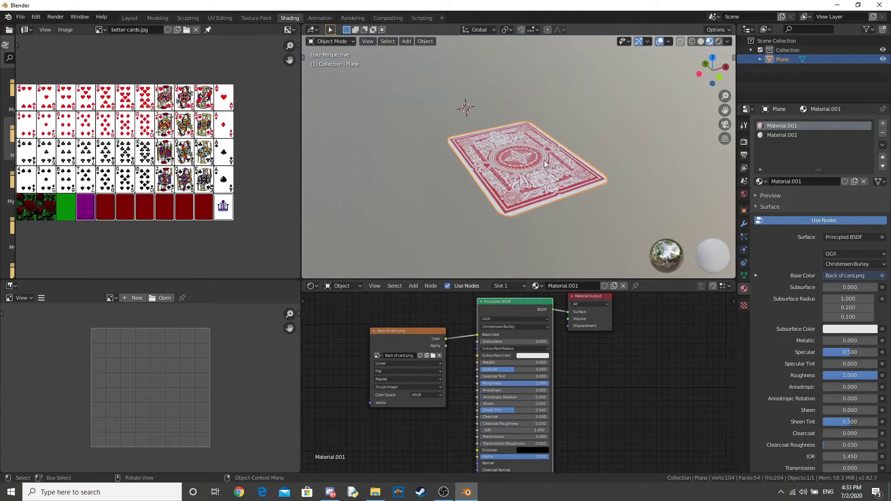
Add an Array modifier to the card plane with Relative Offset X set to 0
click(130, 18)
click(743, 291)
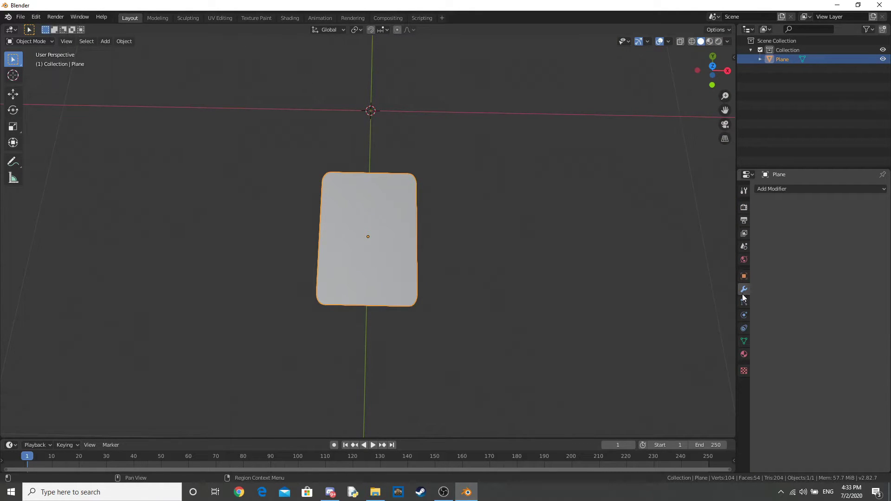
click(786, 189)
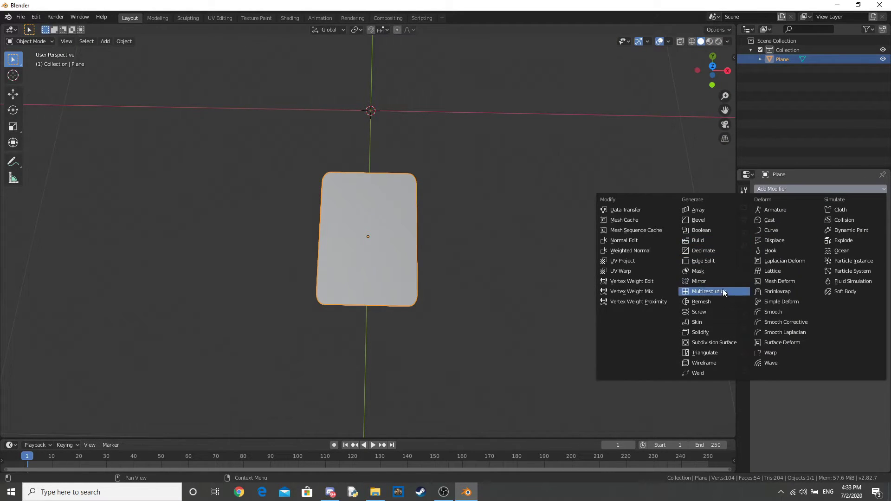
click(707, 210)
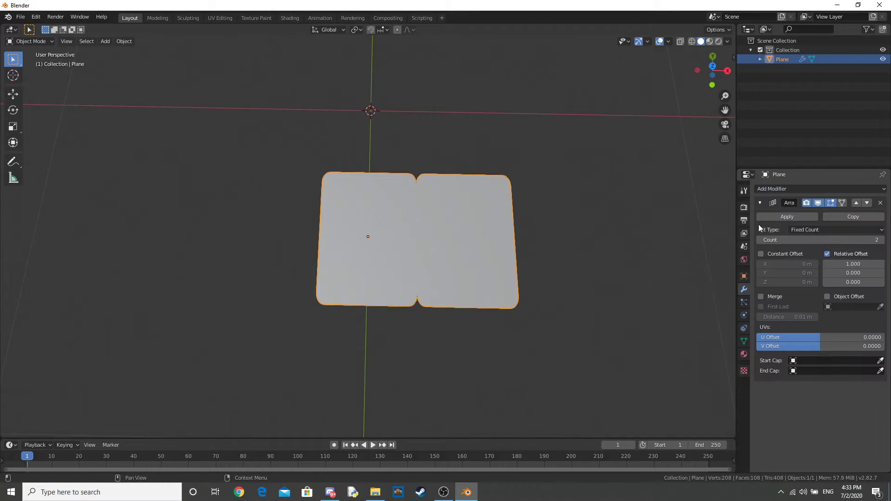
click(841, 264)
text(0)
key(Return)
scroll(519, 264, up, 1)
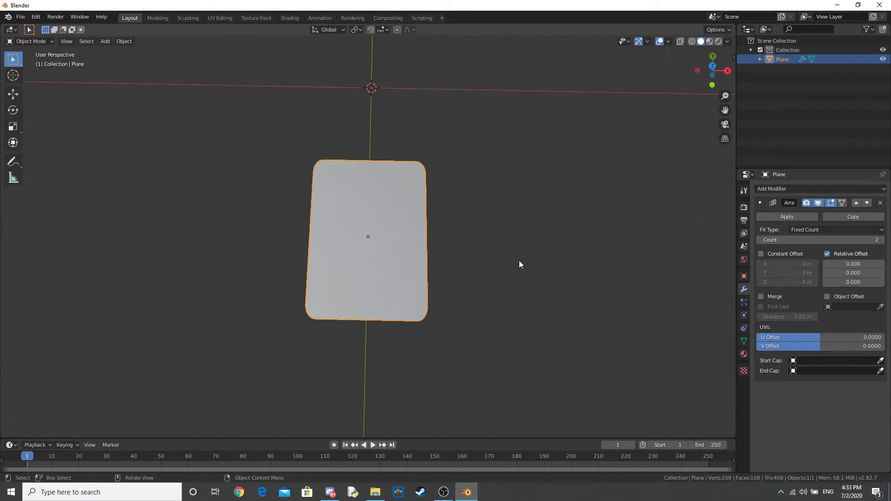
middle_drag(519, 265, 464, 186)
Set the array's Z relative offset to 1.4 and count to 52, then apply it
drag(844, 283, 879, 283)
scroll(440, 240, up, 4)
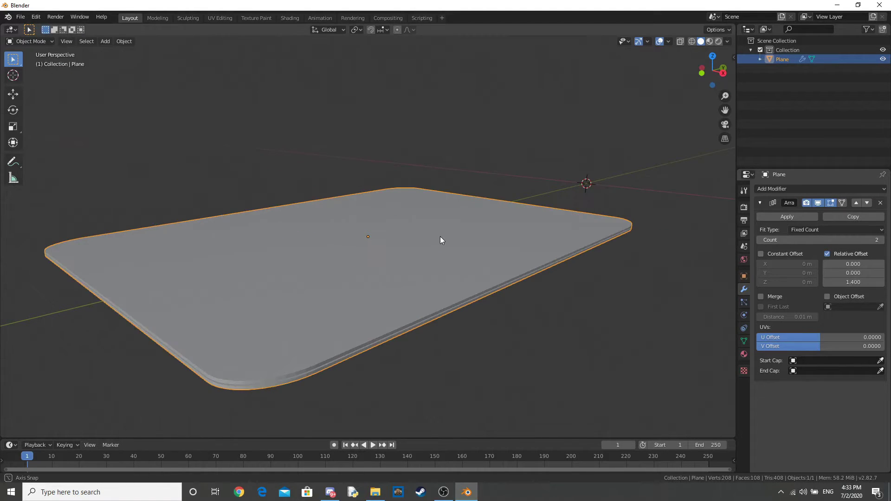
middle_drag(449, 225, 504, 263)
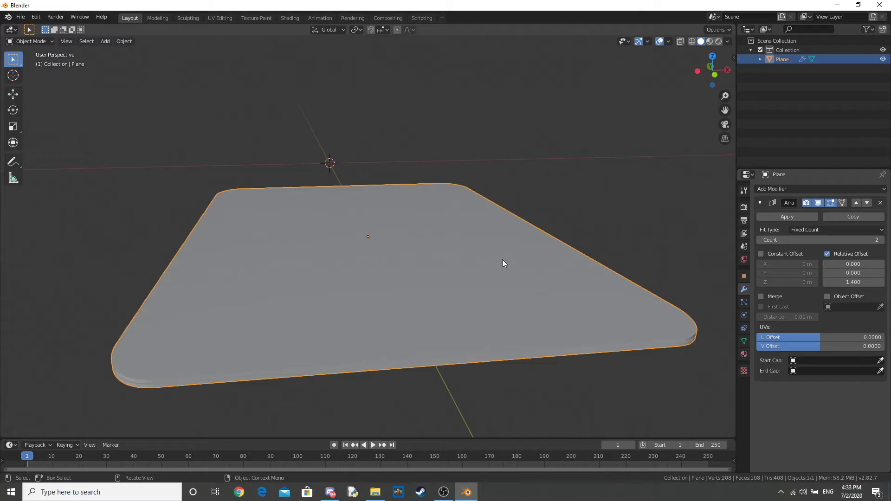
click(815, 238)
text(52)
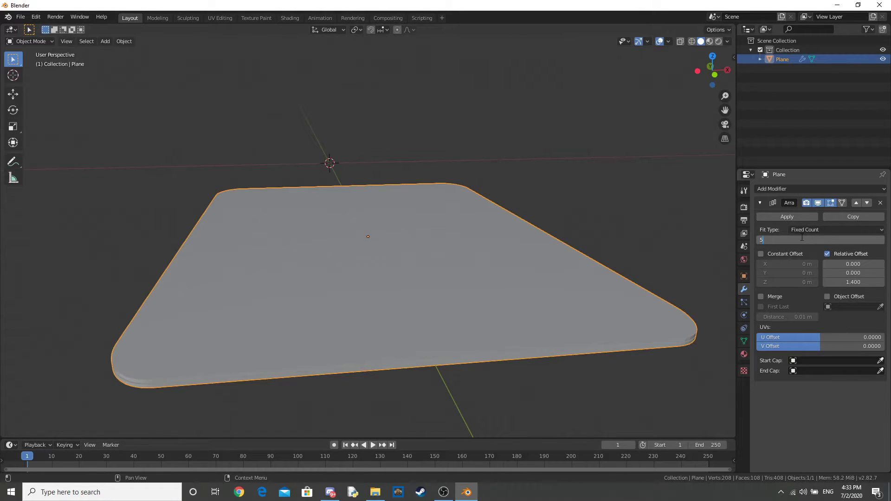
key(Return)
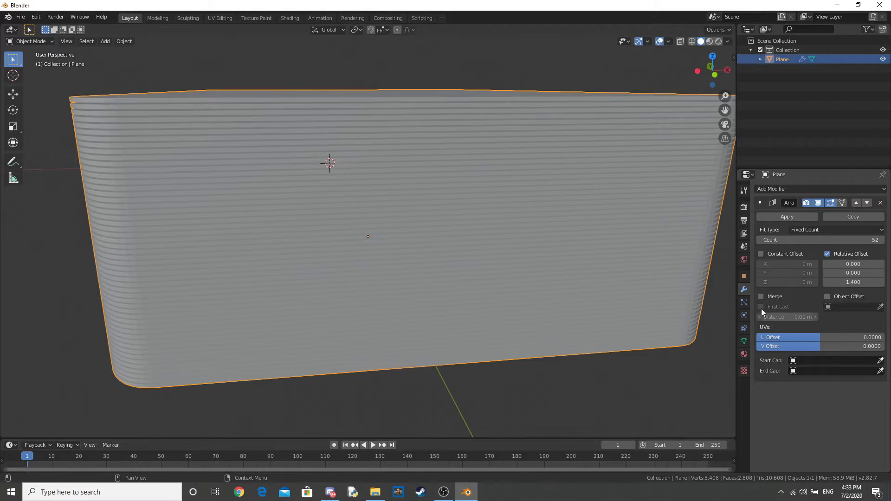
middle_drag(501, 232, 426, 232)
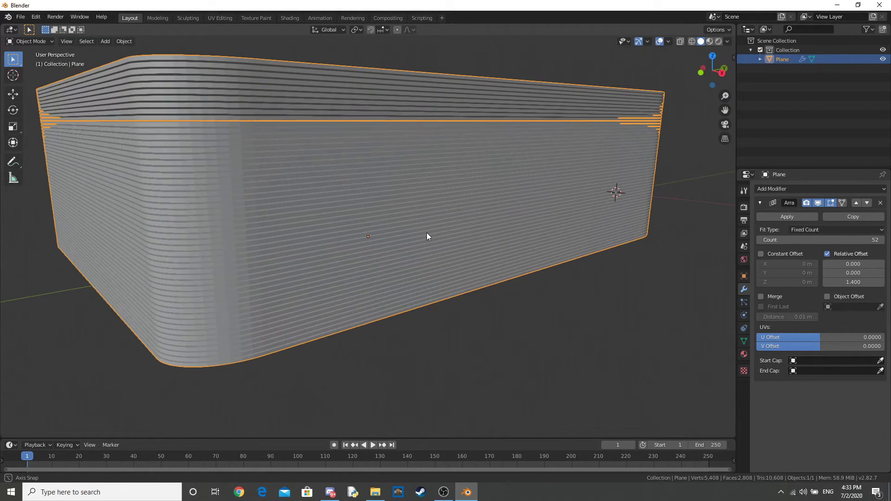
click(765, 216)
Separate the stacked mesh into individual cards by loose parts
key(Tab)
scroll(462, 256, up, 2)
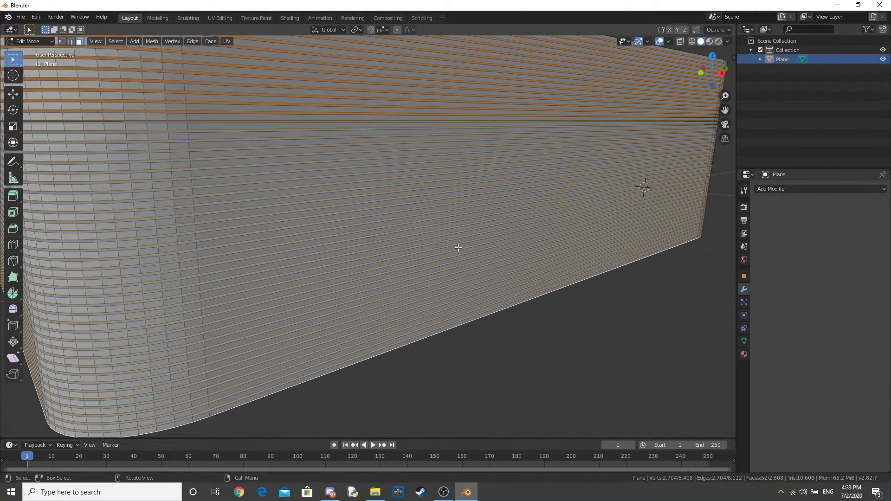
scroll(459, 248, down, 6)
middle_drag(459, 247, 493, 237)
key(a)
key(p)
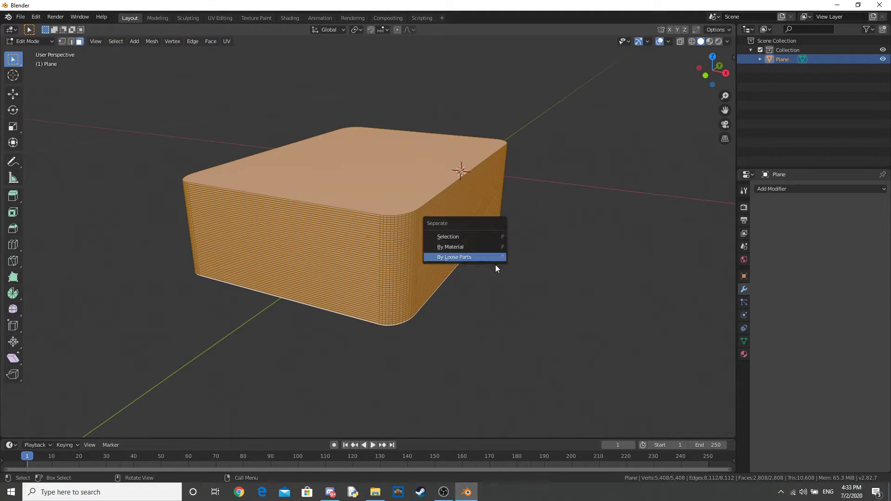
click(503, 261)
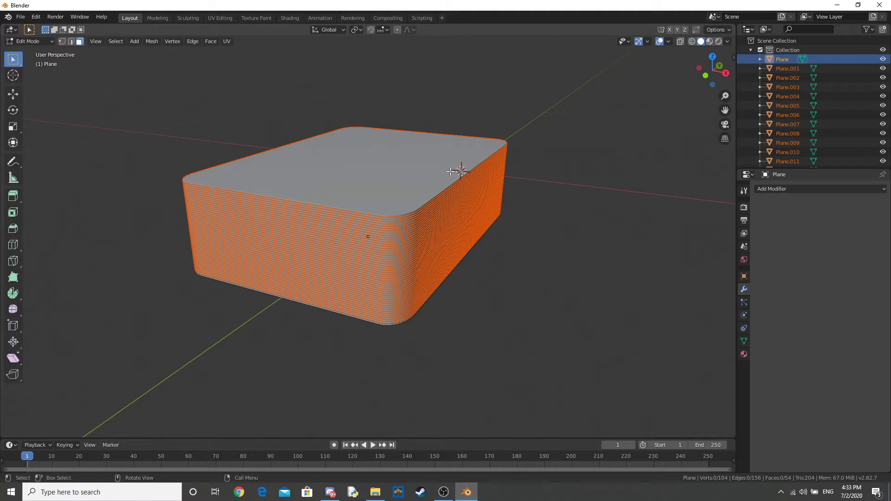
key(Tab)
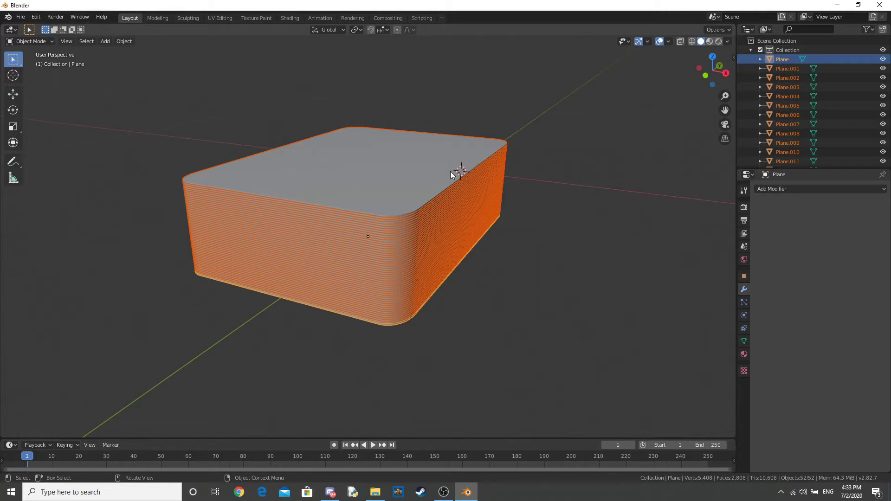
Randomize Transform the cards with a small X/Y location jitter
key(F3)
text(ran)
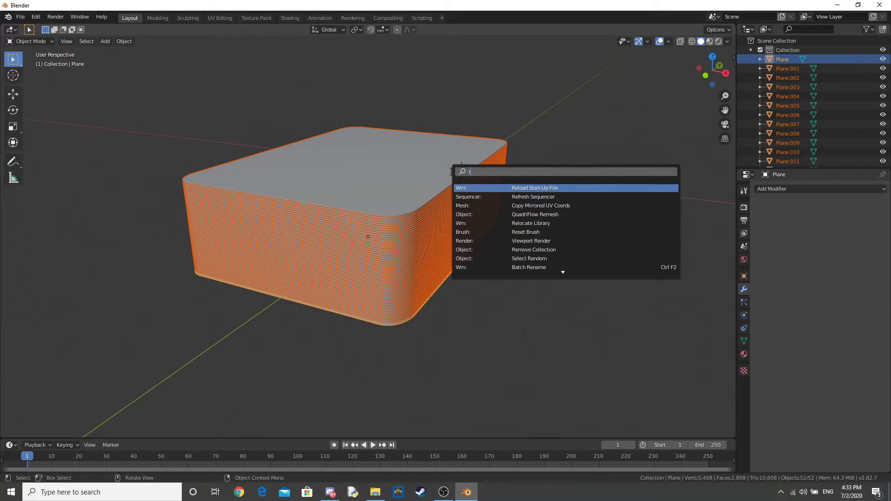
key(Down)
key(Down)
key(Down)
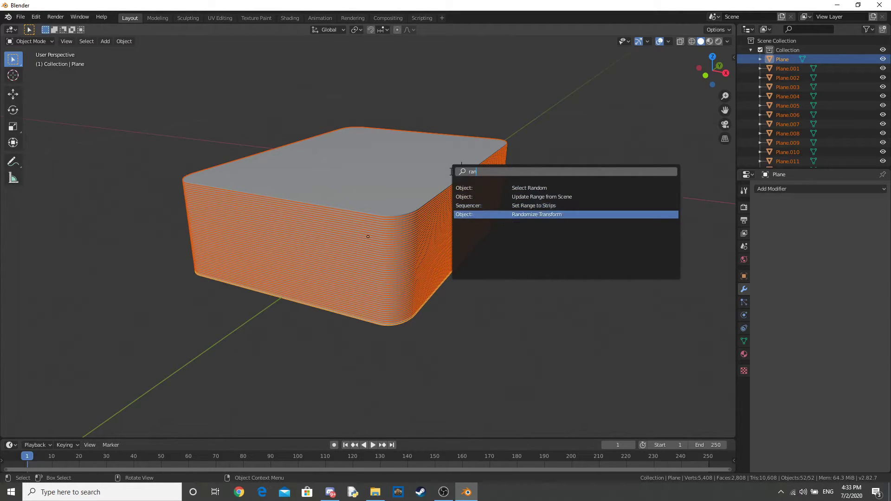
key(Return)
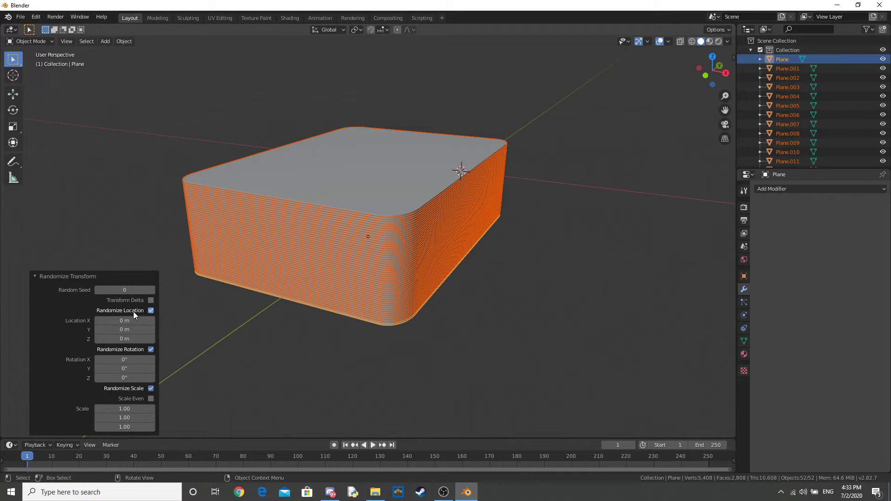
mouse_move(124, 321)
mouse_down()
mouse_move(140, 320)
mouse_move(134, 329)
mouse_up()
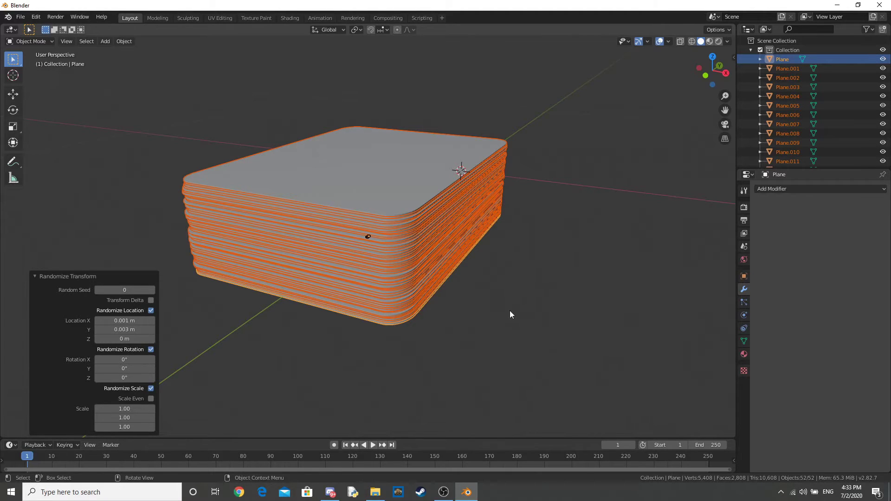
middle_drag(511, 312, 453, 298)
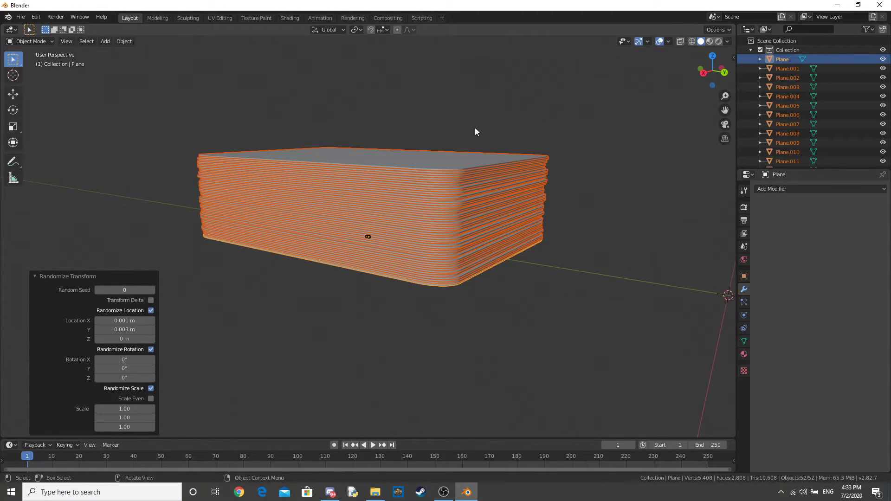
middle_drag(513, 308, 497, 298)
Join all the cards into one deck and switch to Material Preview shading
key(Tab)
key(Tab)
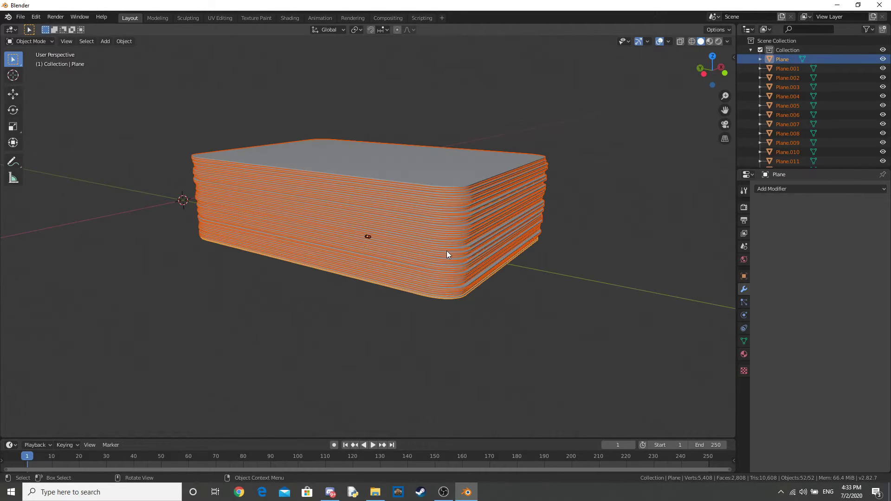
right_click(426, 214)
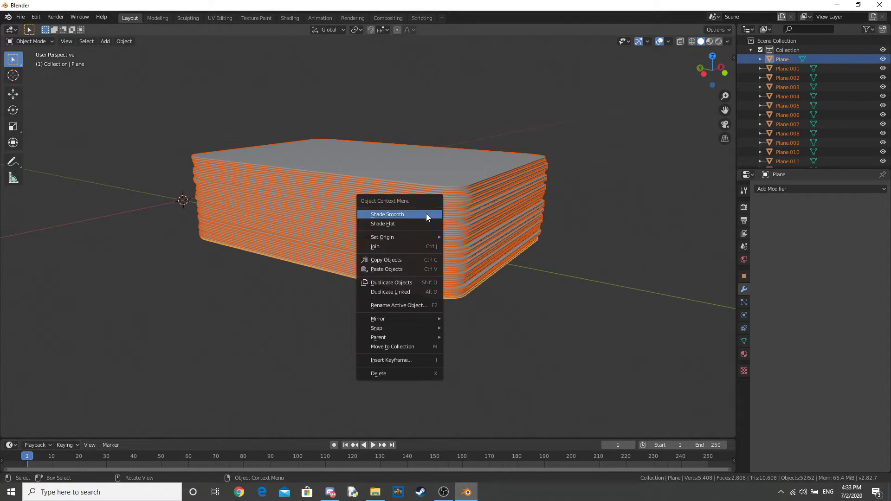
click(405, 246)
middle_drag(602, 258, 585, 306)
click(585, 306)
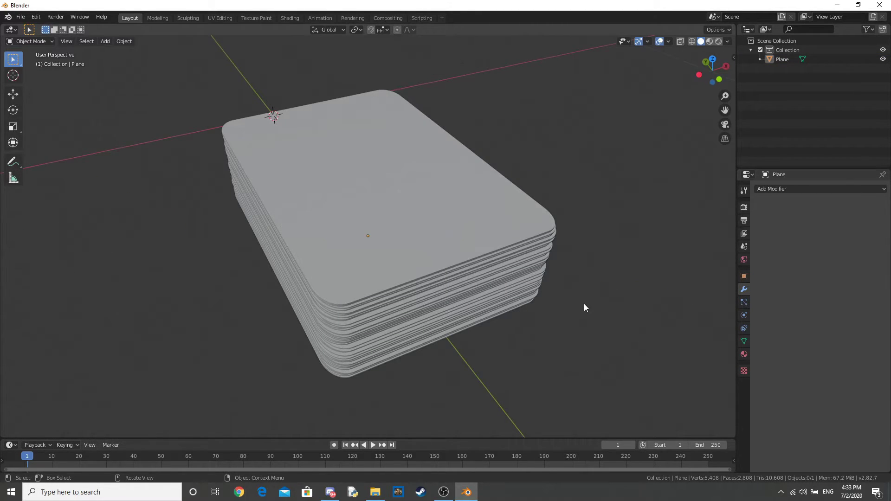
click(709, 41)
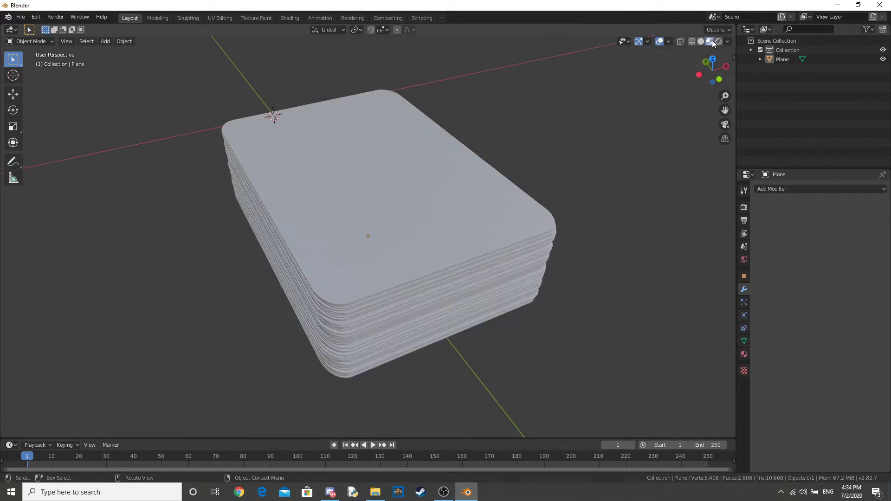
mouse_move(580, 214)
middle_down()
mouse_move(629, 212)
mouse_move(583, 278)
mouse_move(413, 252)
mouse_move(447, 231)
middle_up()
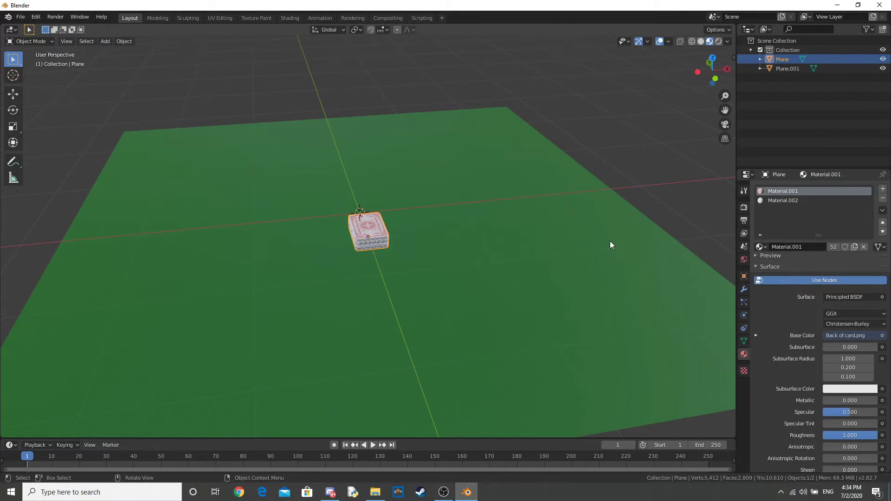
Select the green table plane and orbit in closer to the card deck
click(610, 245)
middle_drag(609, 245, 580, 232)
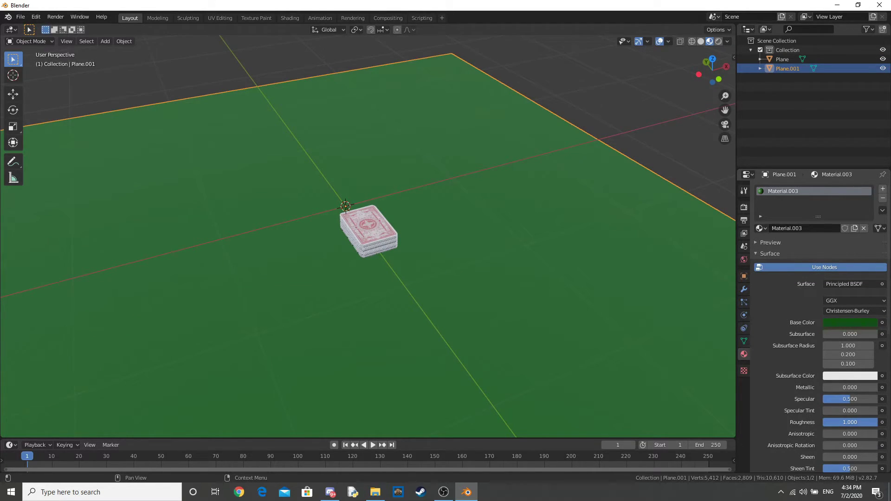
middle_drag(325, 232, 356, 240)
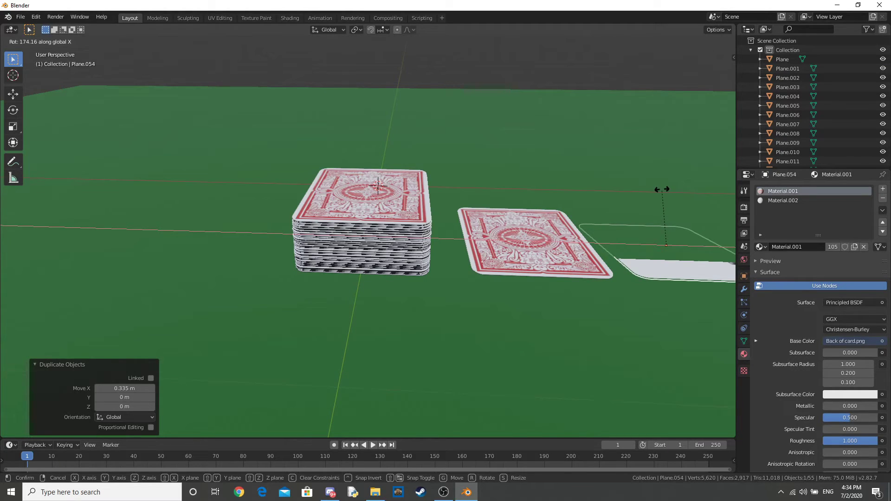
Flip the duplicated card 180° about X and begin scaling it along Z
text(180)
key(Return)
key(s)
key(z)
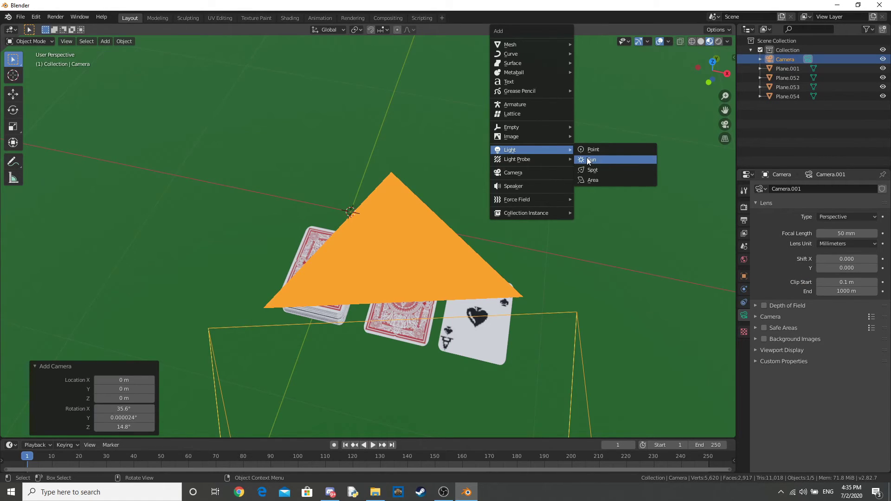
Add a Sun light and view the scene through the camera
click(588, 160)
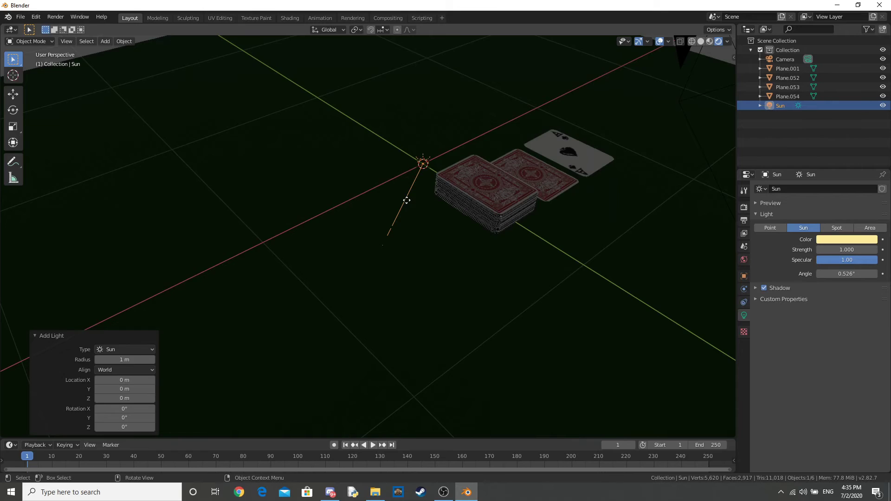
key(KP_0)
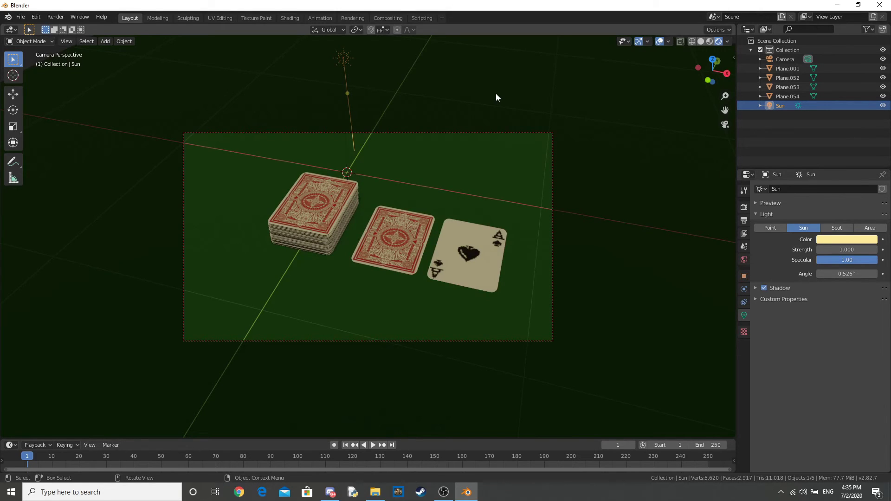
Render the camera view of the deck and cards with Eevee
key(F12)
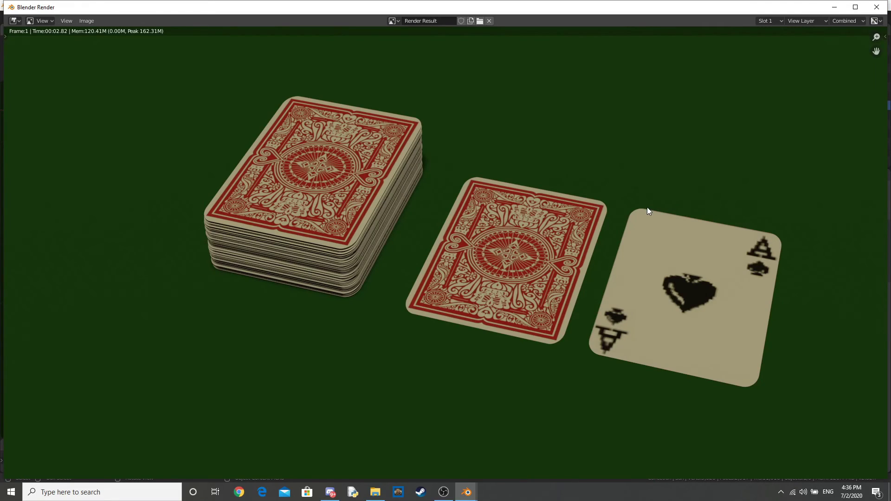